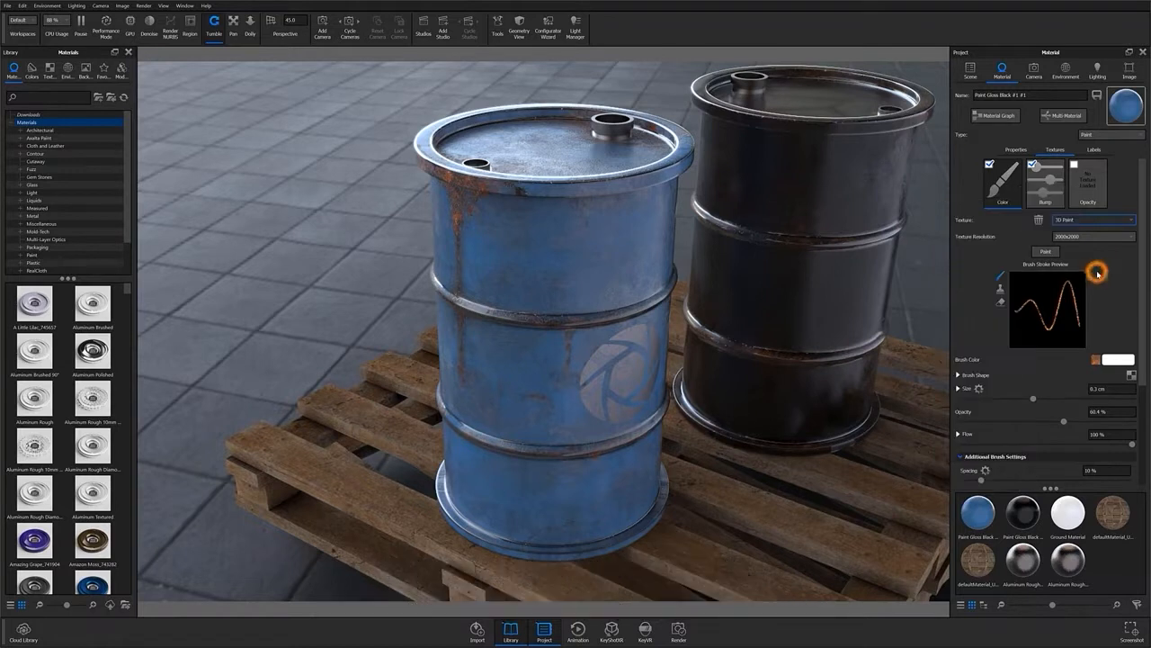
Step: Show the available texture types, including 3D Paint, for the Aluminum Polished #1 material
left_click(1089, 218)
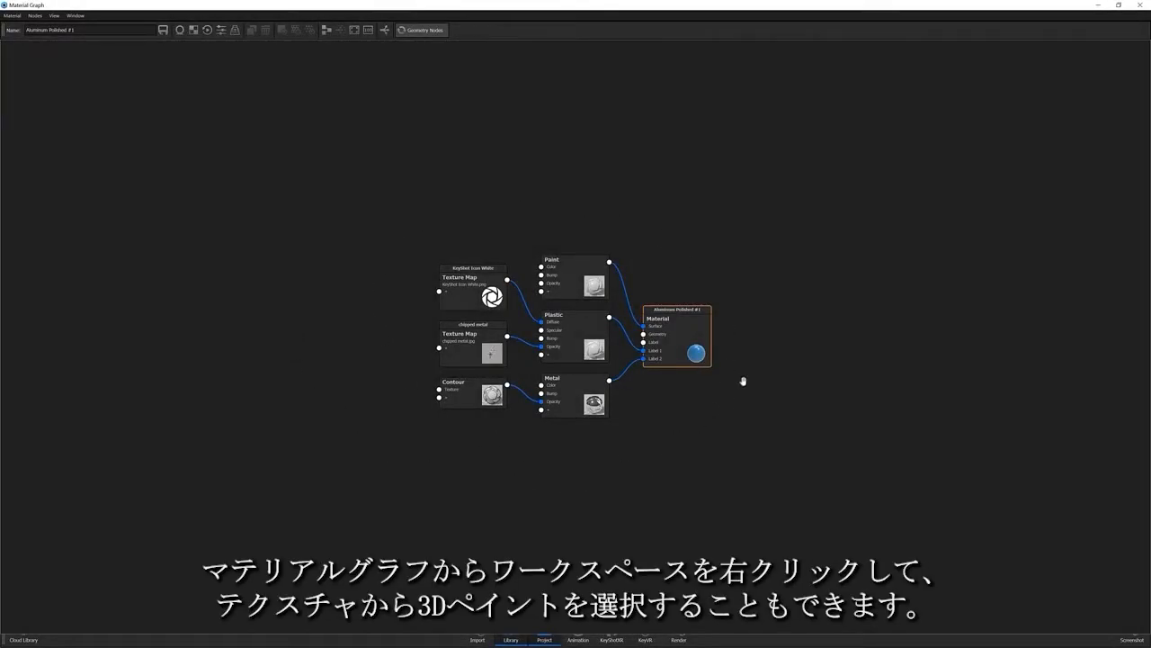
Step: Add a 3D Paint texture node to the graph and place it left of the texture maps
right_click(336, 343)
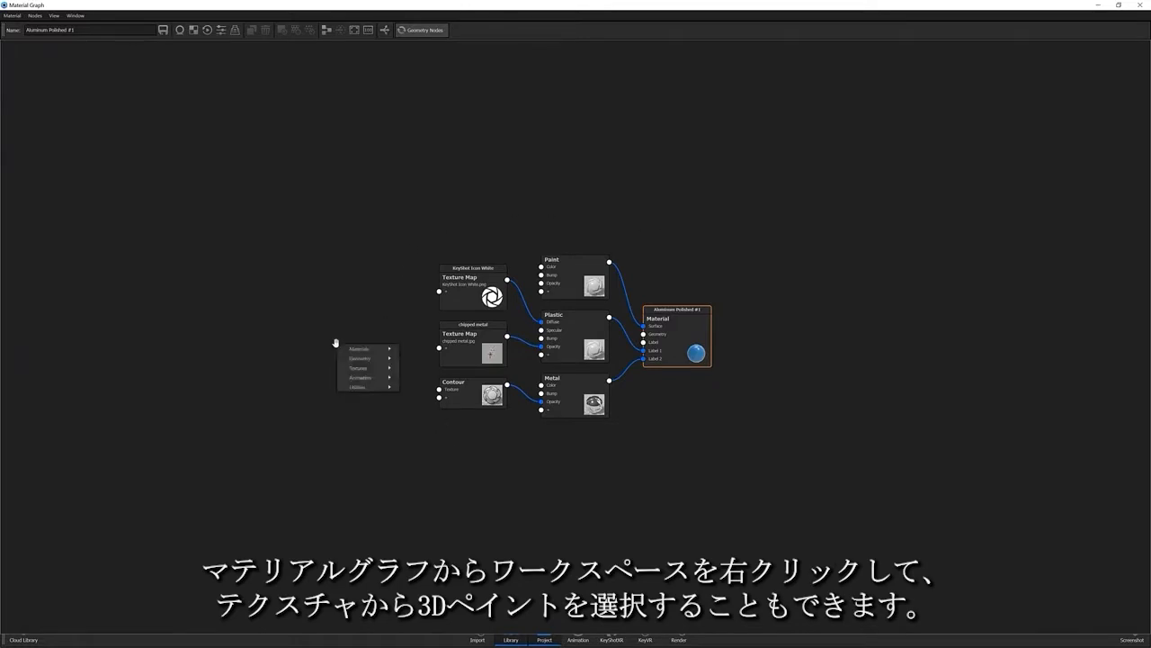
mouse_move(382, 368)
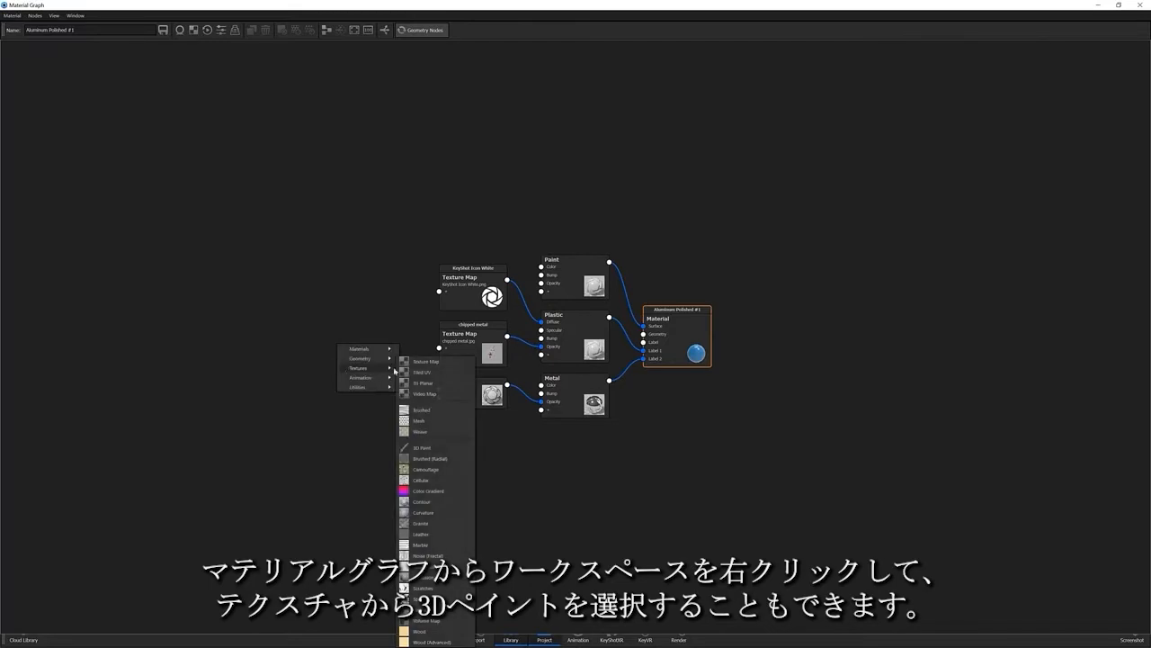
left_click(427, 449)
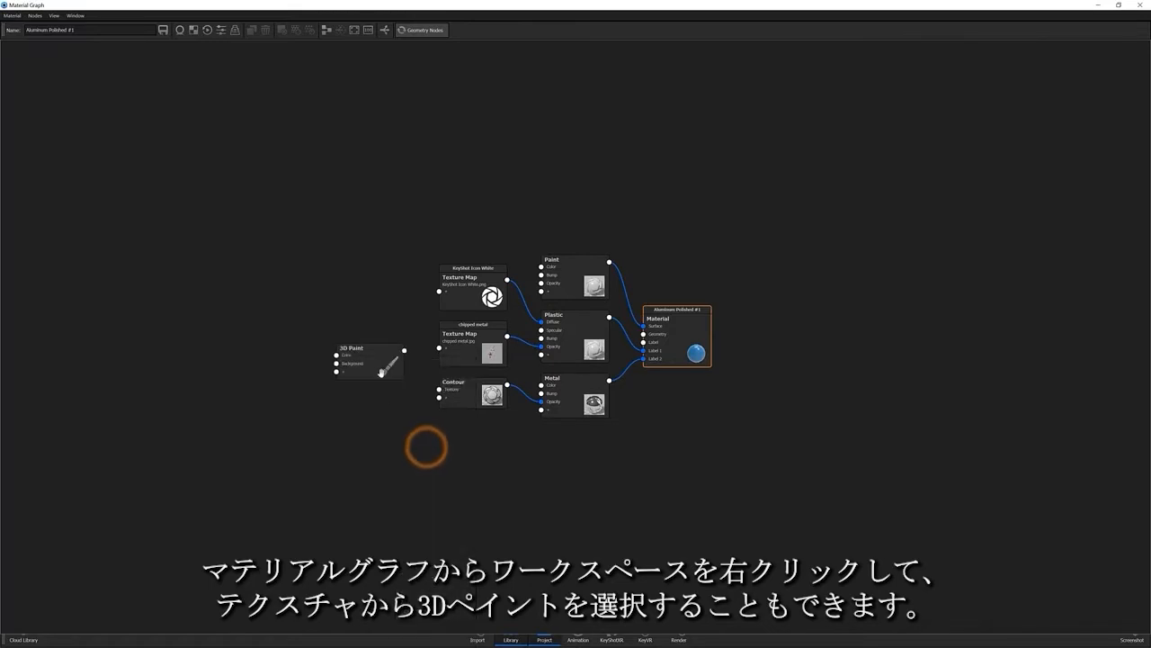
mouse_move(378, 369)
left_mouse_down()
mouse_move(441, 191)
mouse_move(546, 273)
left_mouse_up()
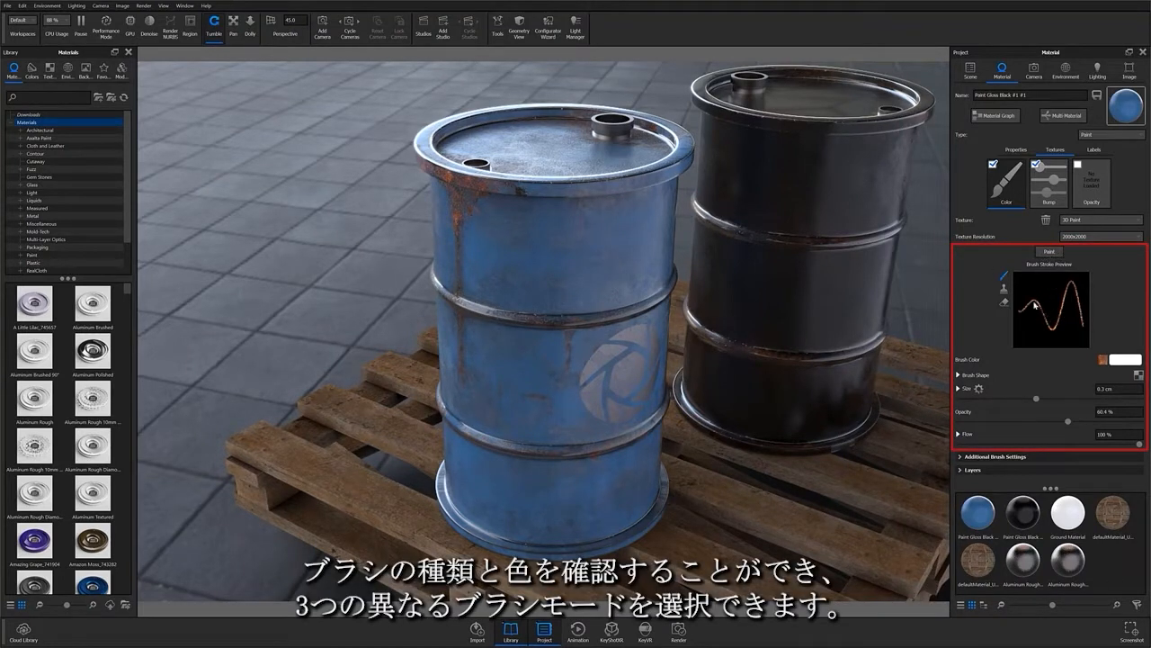
Step: Try another brush mode and the brush shape options, ending on the normal paint brush
left_click(1005, 286)
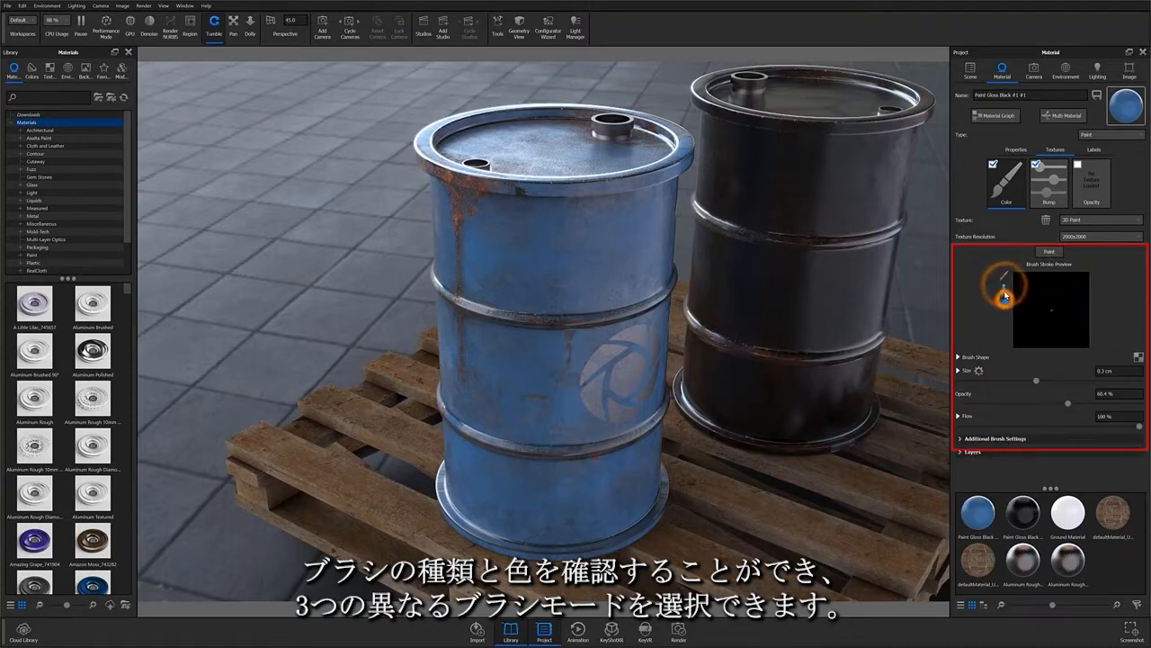
left_click(1004, 276)
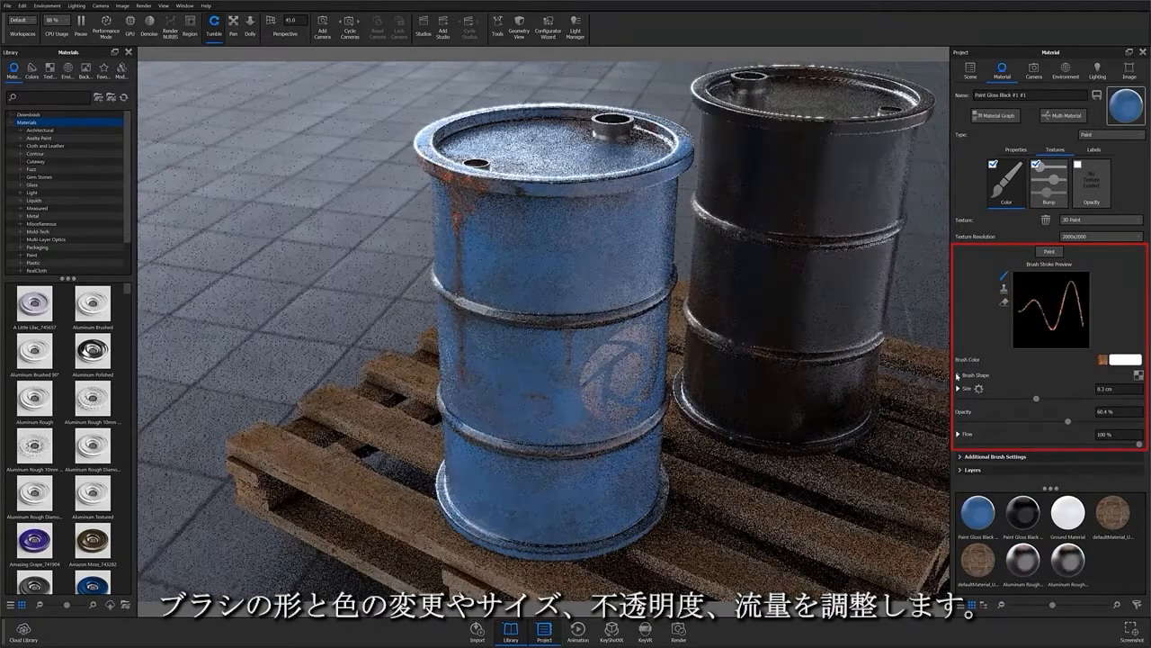
left_click(958, 376)
left_click(958, 376)
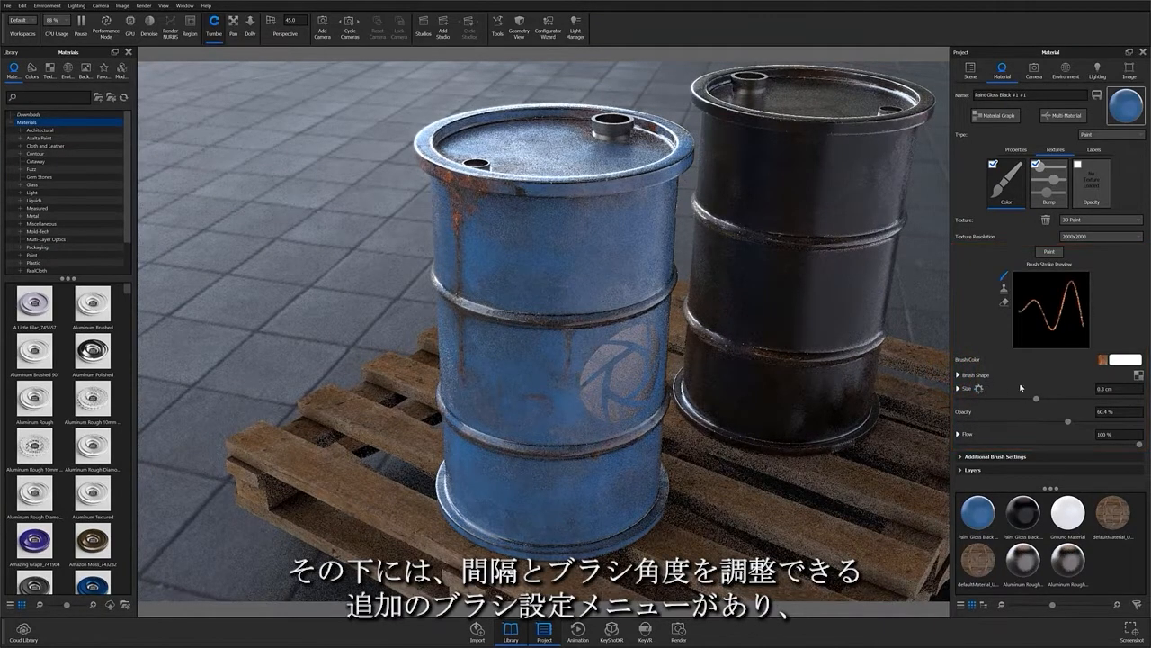
Step: Leave Use Camera Projection and Only Draw on Plane off, then show the Rings, Drips, Top layers
left_click(967, 456)
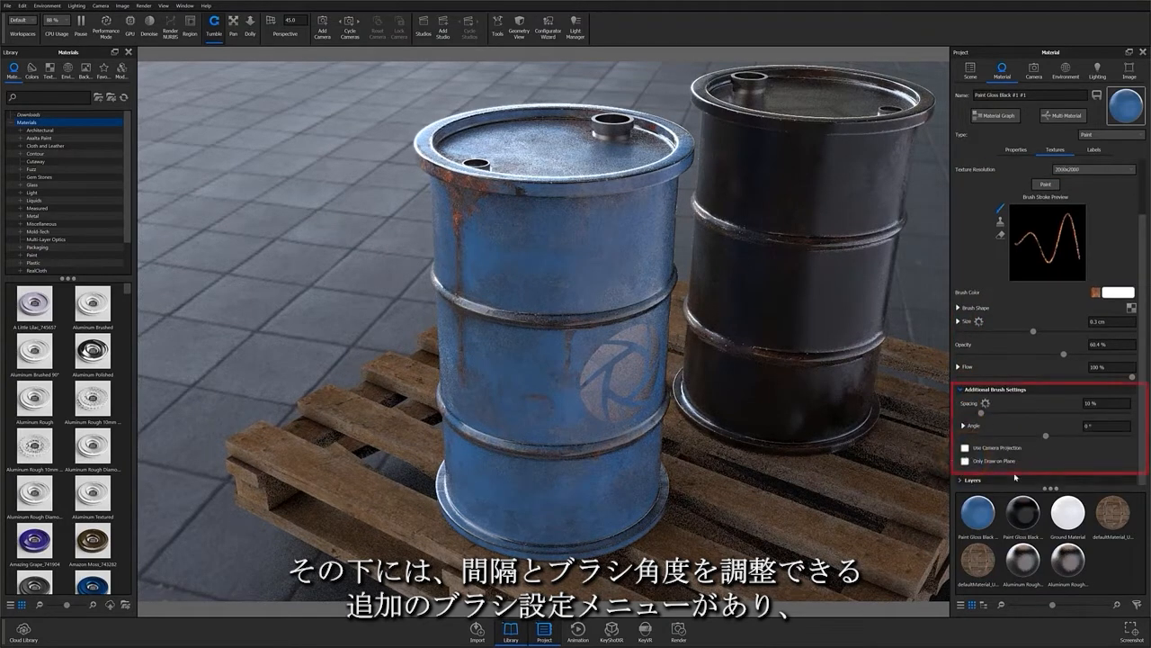
left_click(966, 448)
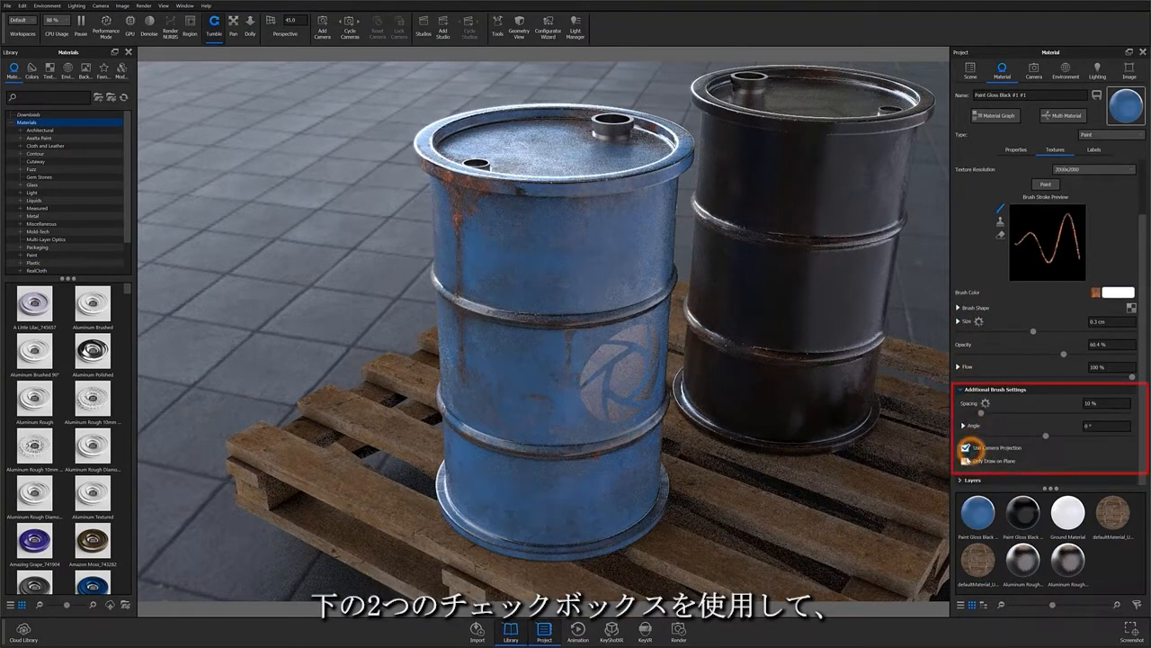
left_click(966, 461)
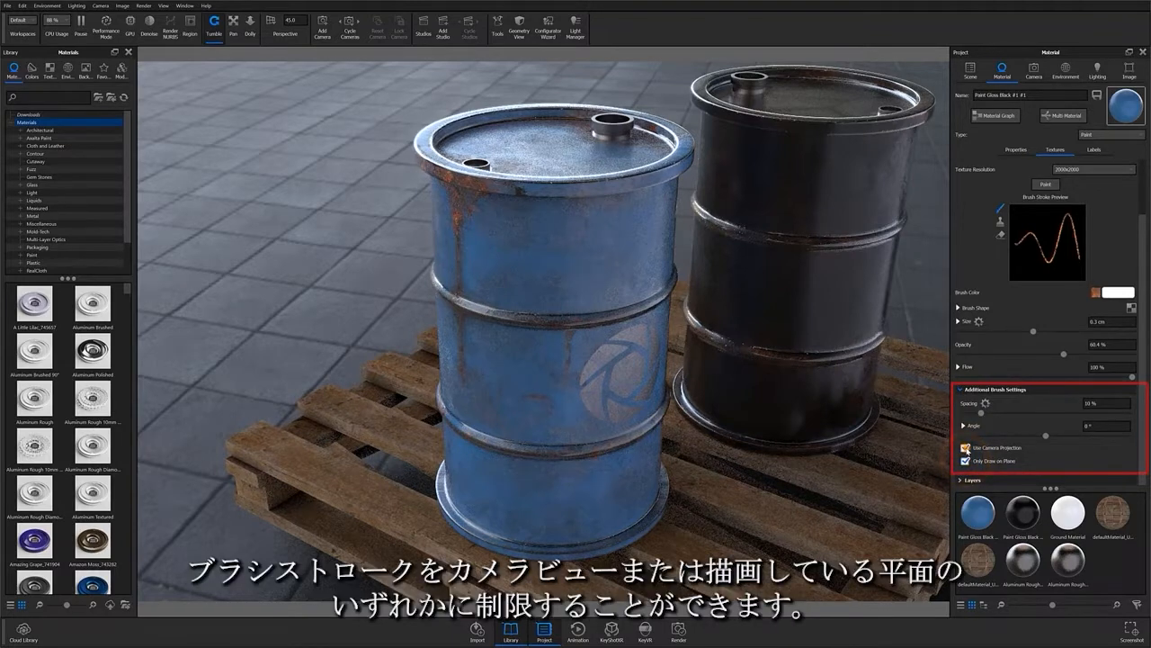
left_click(965, 447)
left_click(966, 461)
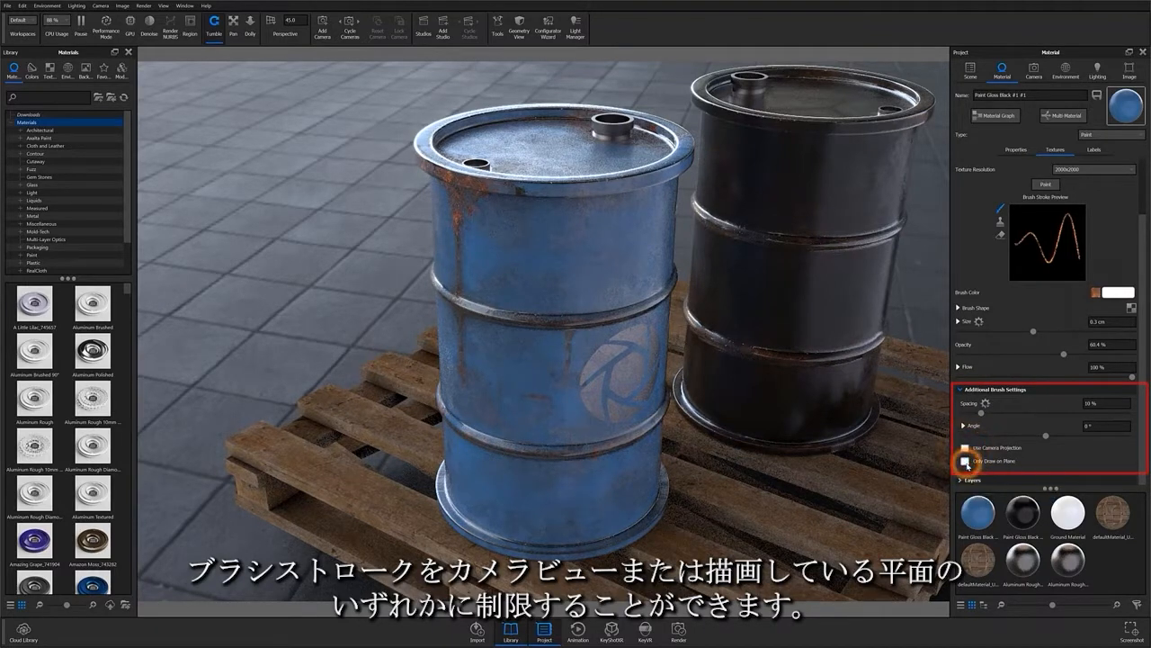
left_click(963, 483)
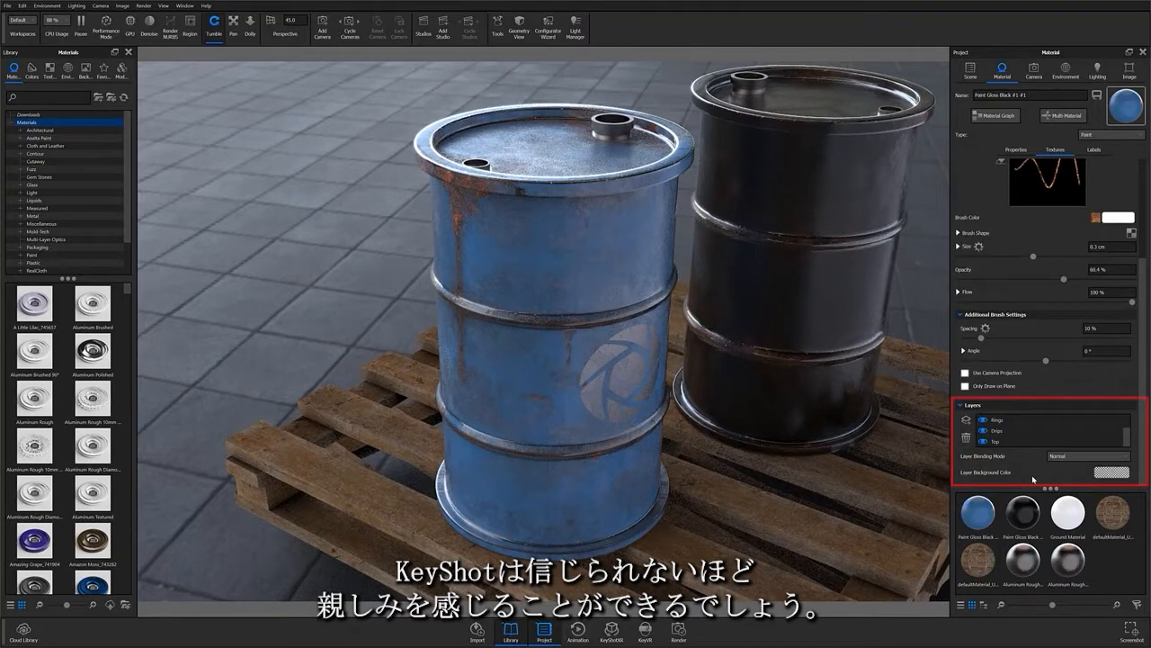
left_click(1001, 441)
left_click(999, 432)
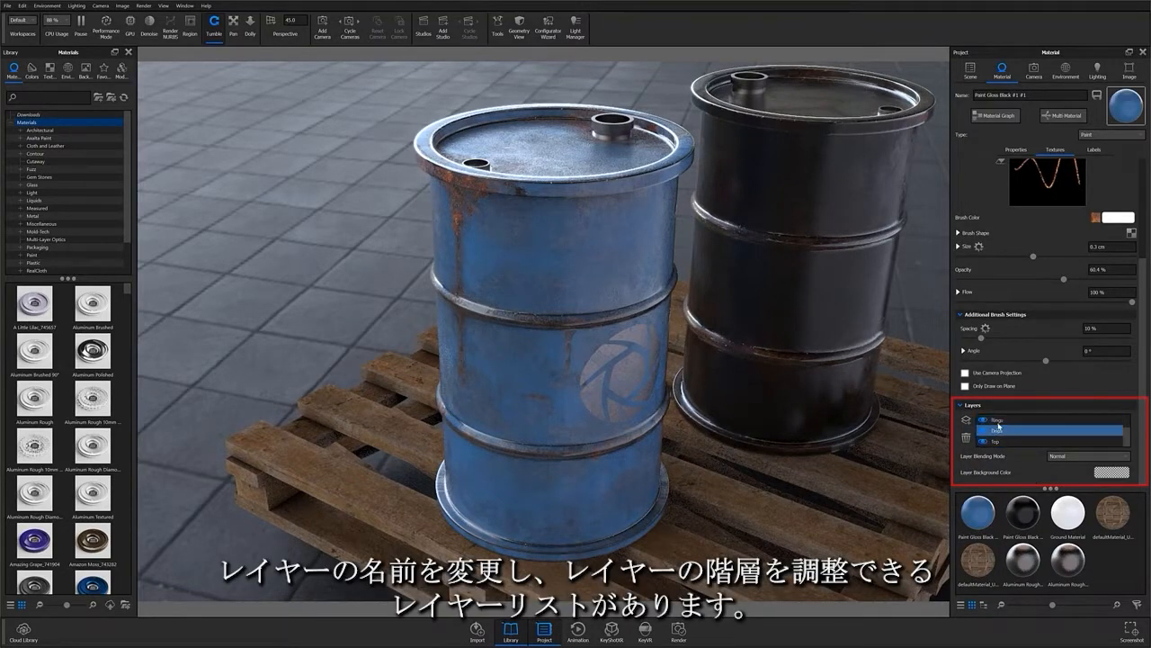
left_click(998, 442)
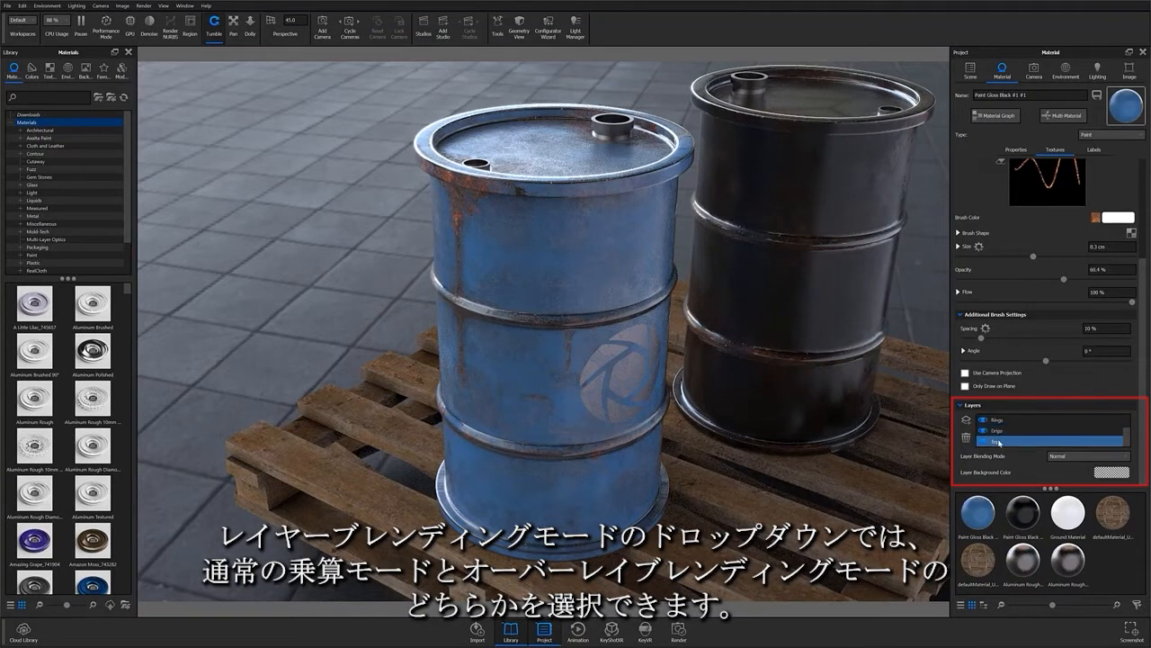
left_click(1057, 456)
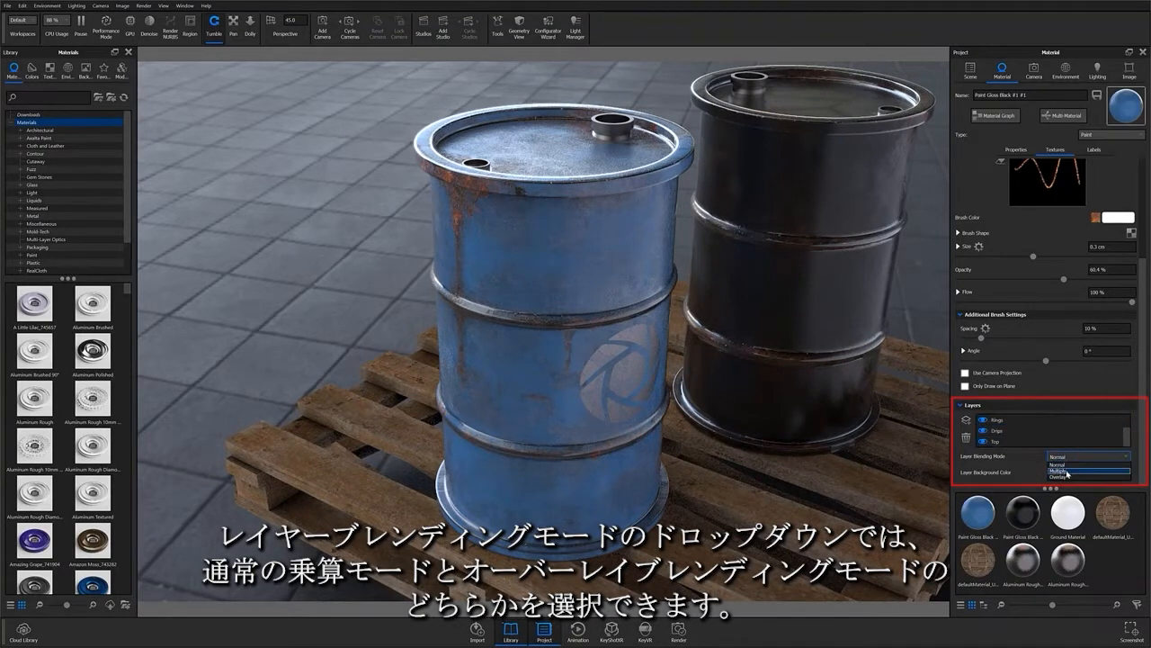
left_click(1035, 456)
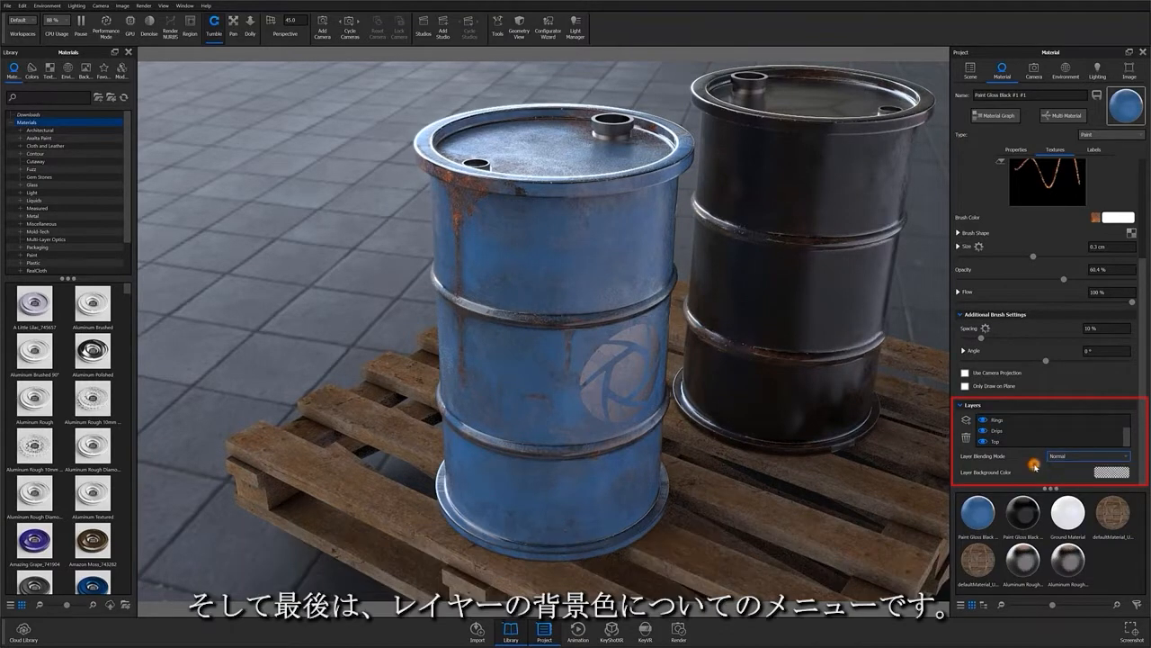
left_click(995, 441)
left_click(1104, 472)
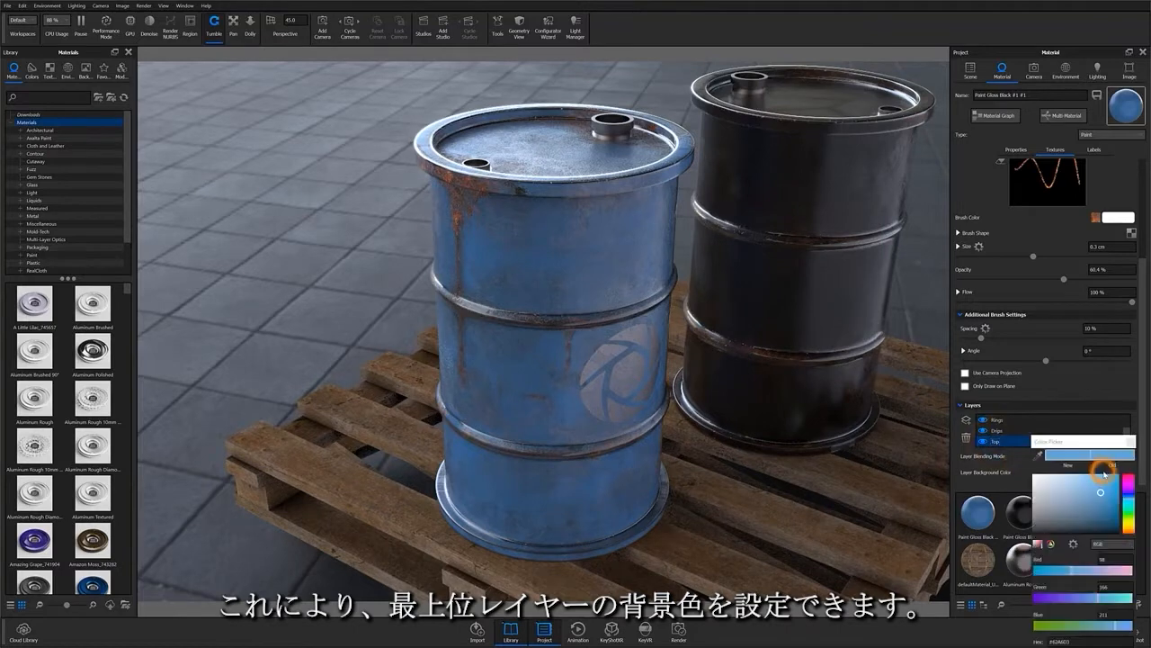
left_click_drag(1092, 441, 1020, 228)
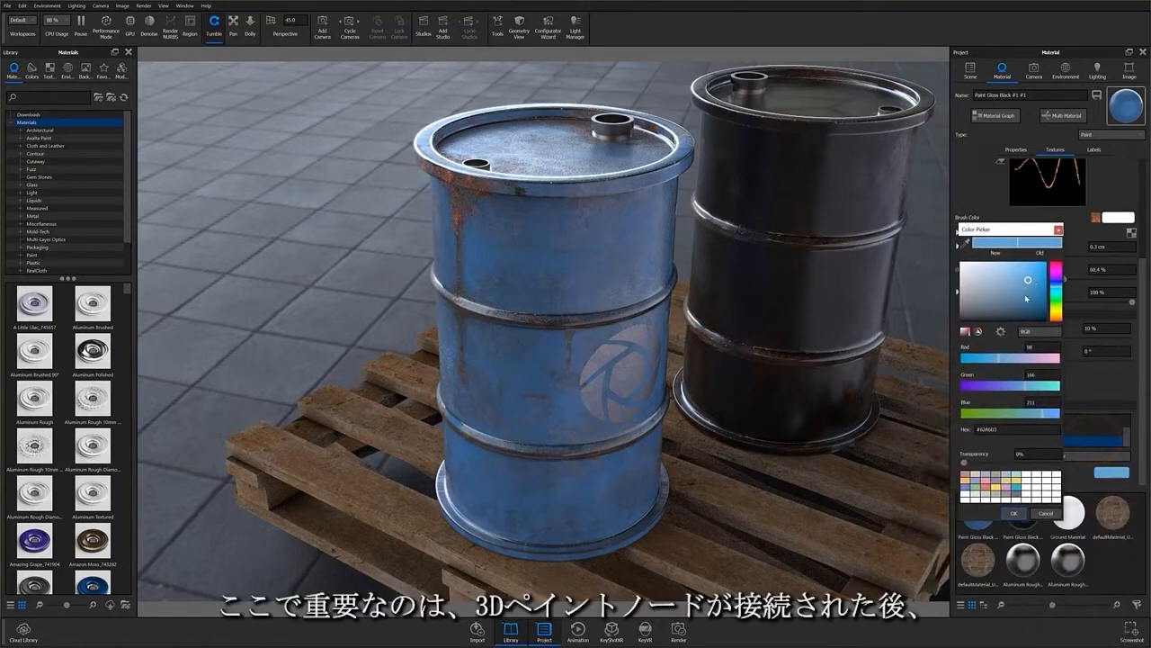
left_click(1025, 299)
left_click(1057, 293)
left_click(1037, 305)
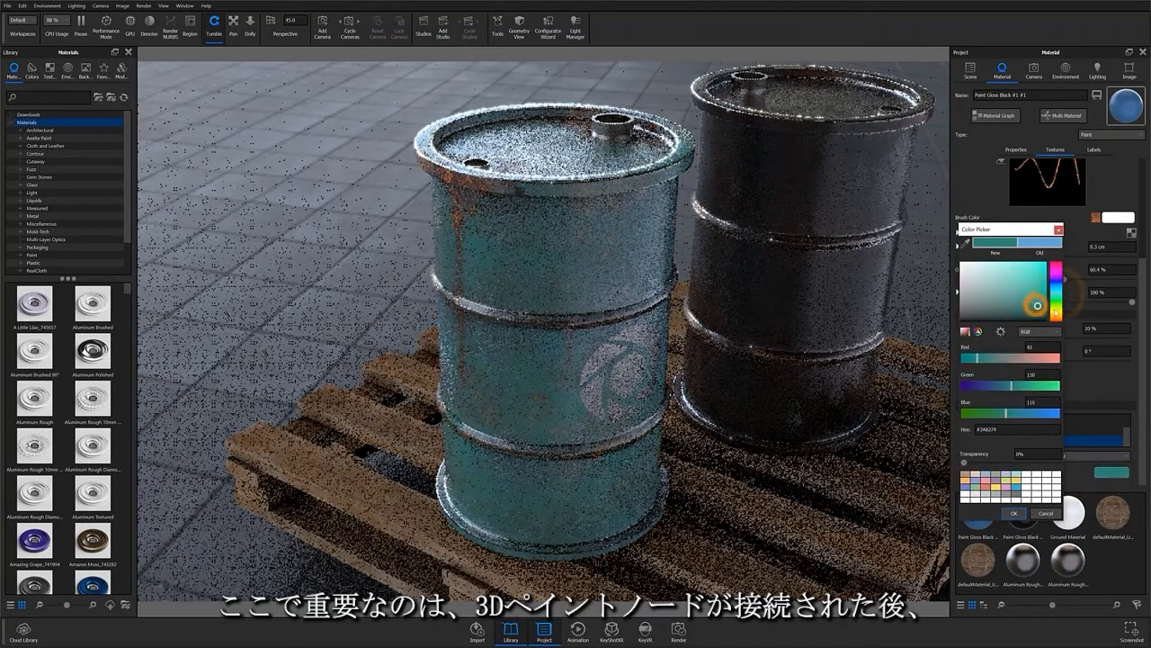
left_click(1056, 311)
left_click(1040, 288)
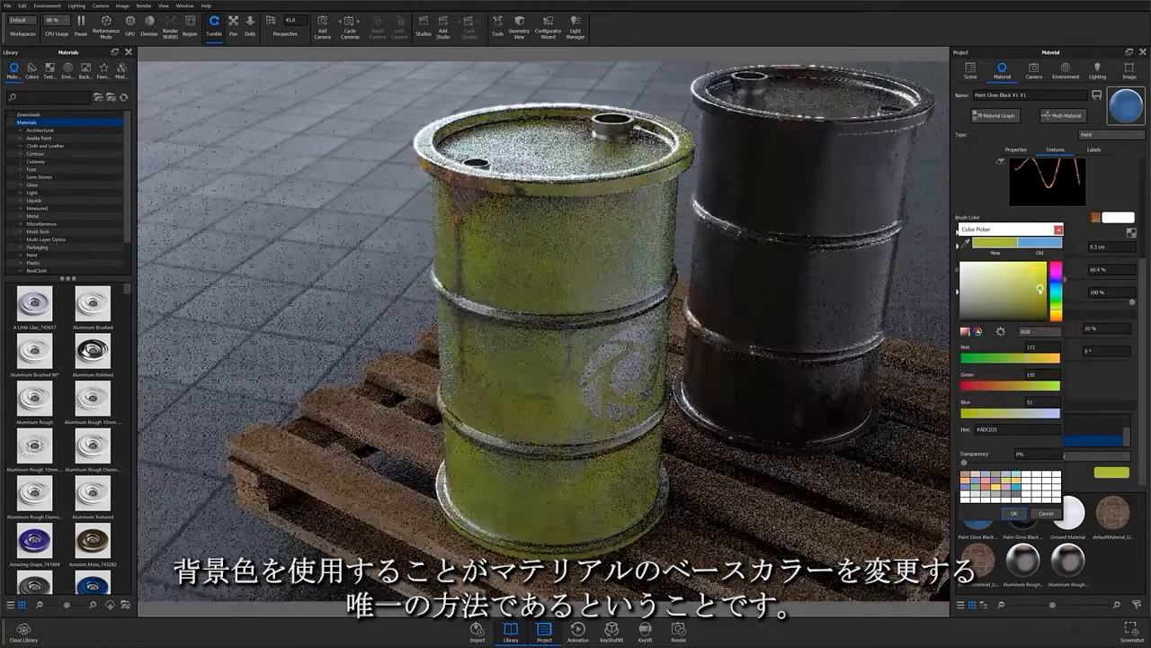
left_click(1059, 230)
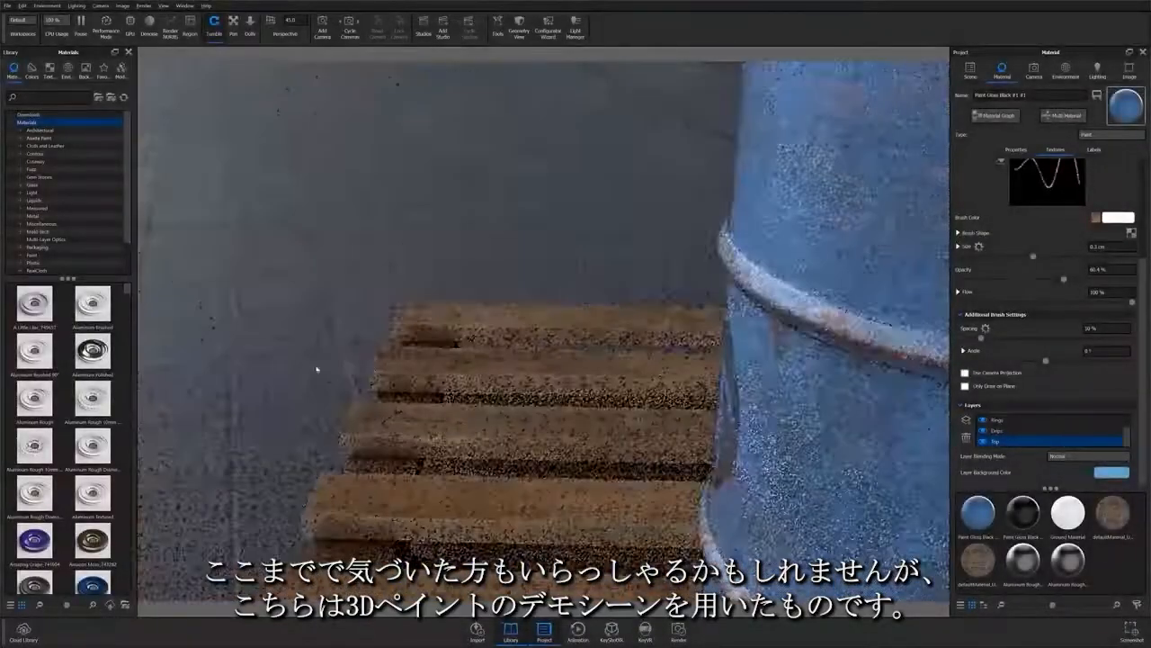
middle_click_drag(900, 349, 689, 373)
scroll(689, 373, "up", 4)
middle_click_drag(792, 575, 717, 477)
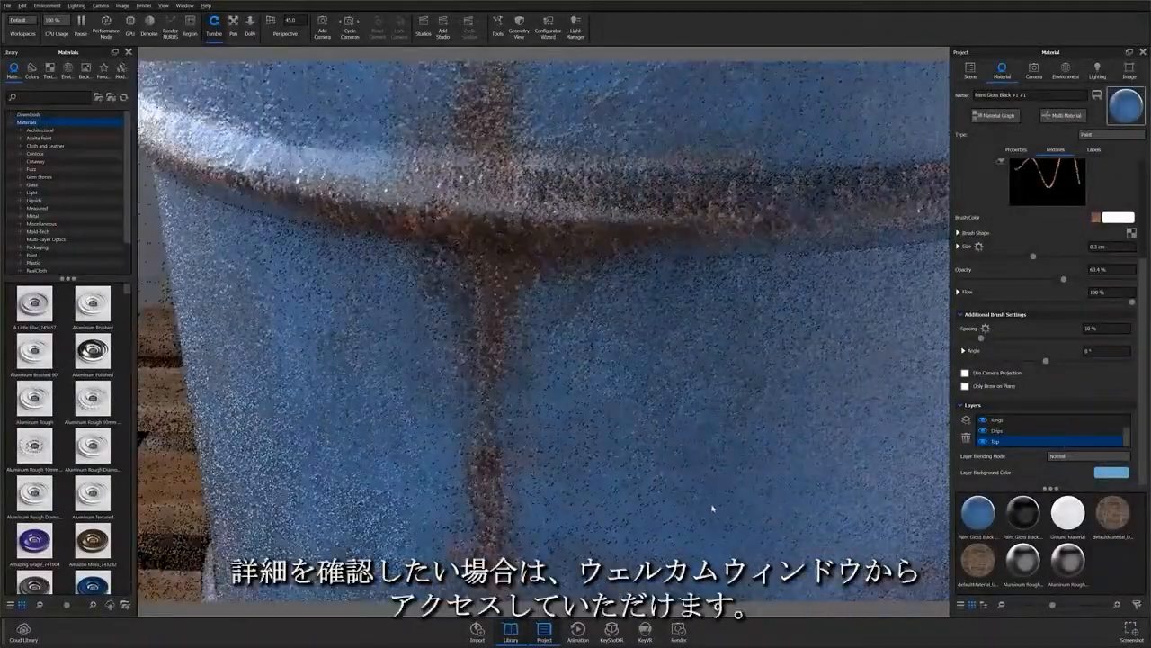
scroll(710, 510, "down", 8)
left_click_drag(571, 463, 491, 326)
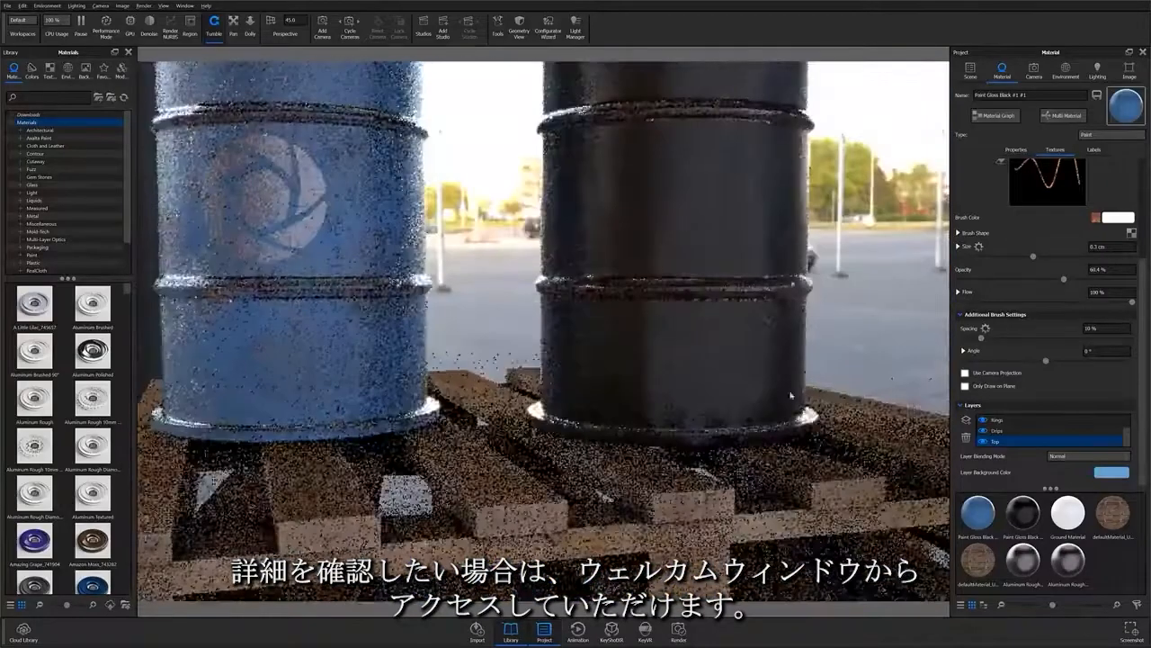
left_click_drag(792, 395, 512, 339)
scroll(512, 339, "up", 5)
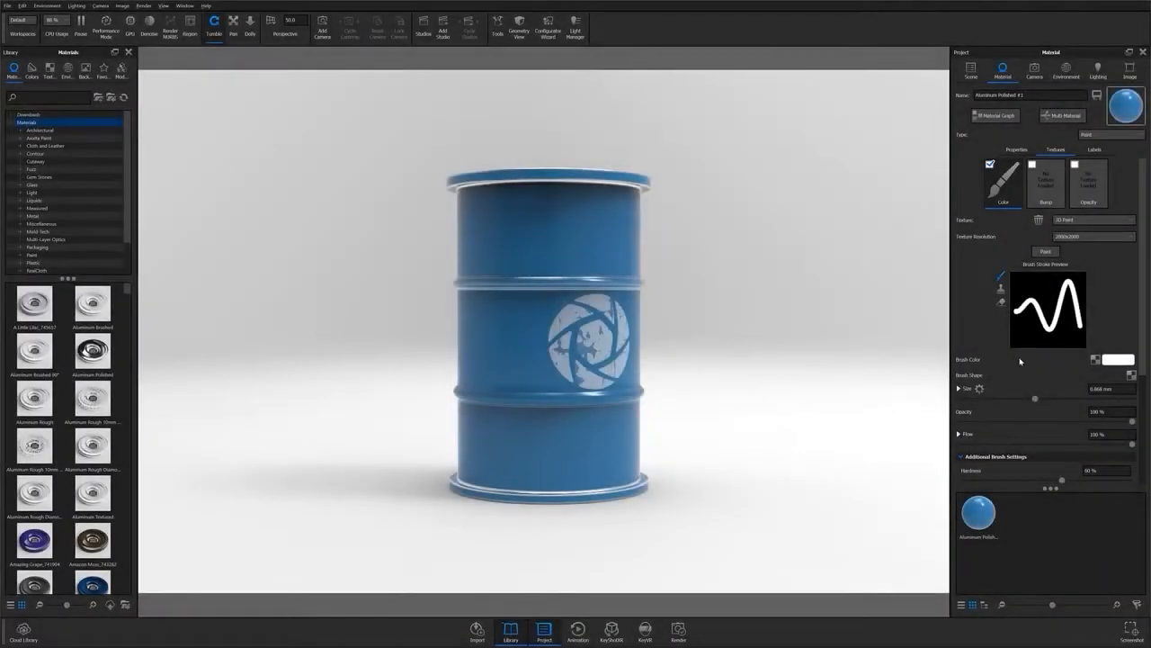
Step: Load rust-4669828_1280.jpg as the brush colour image
left_click(1094, 359)
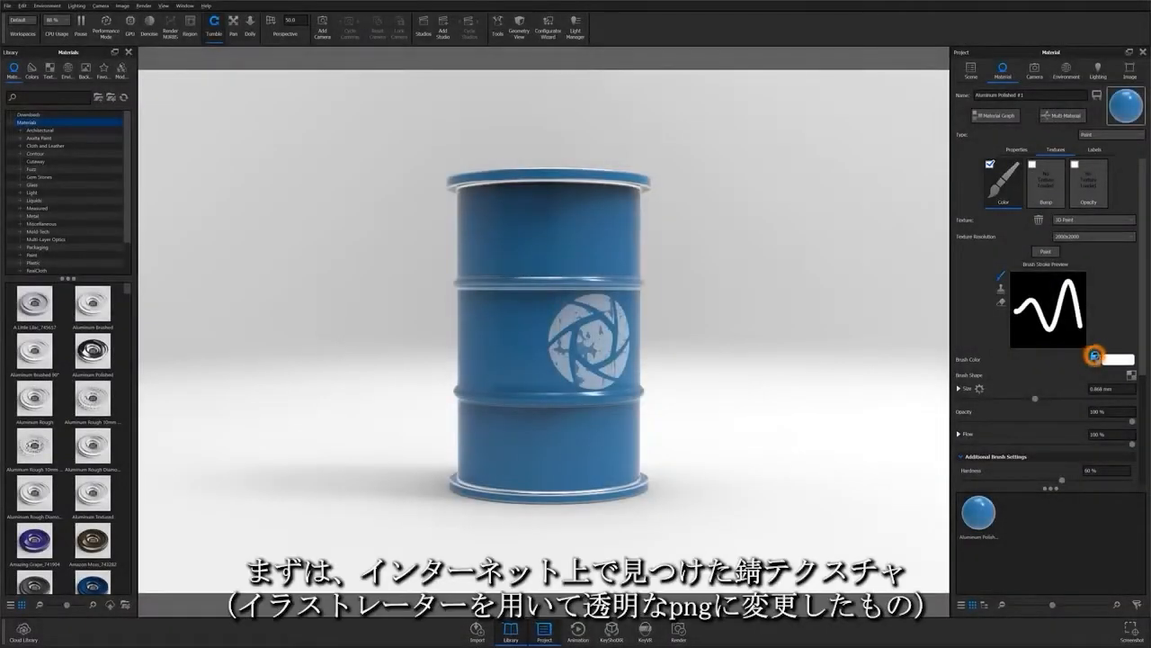
left_click(162, 108)
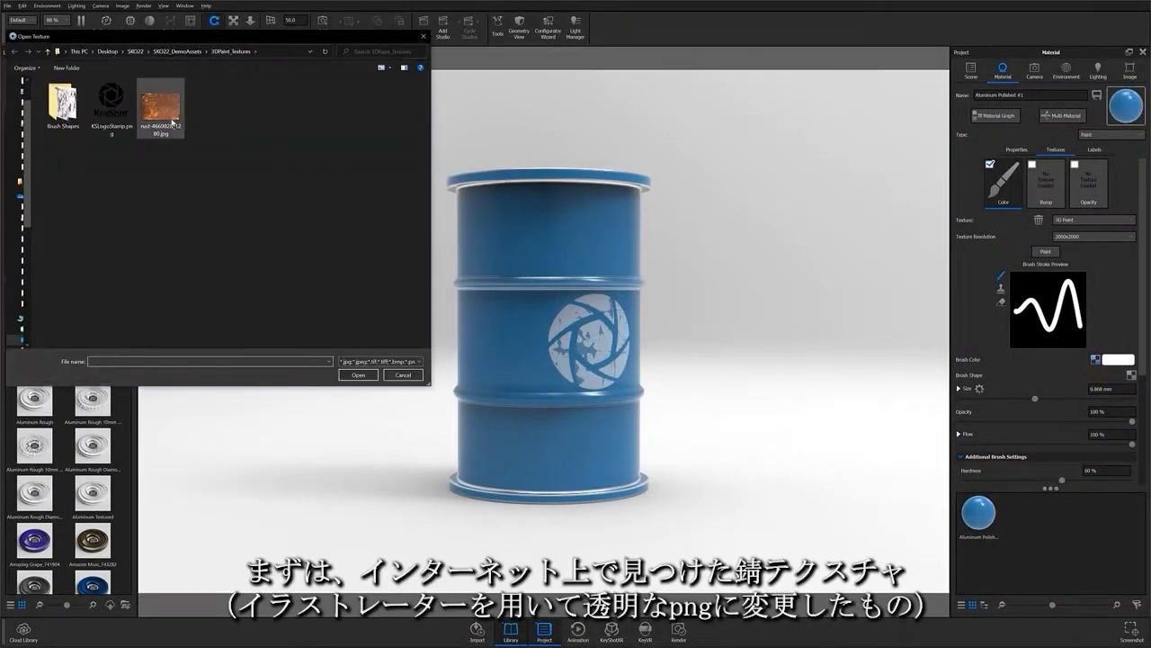
left_click(358, 374)
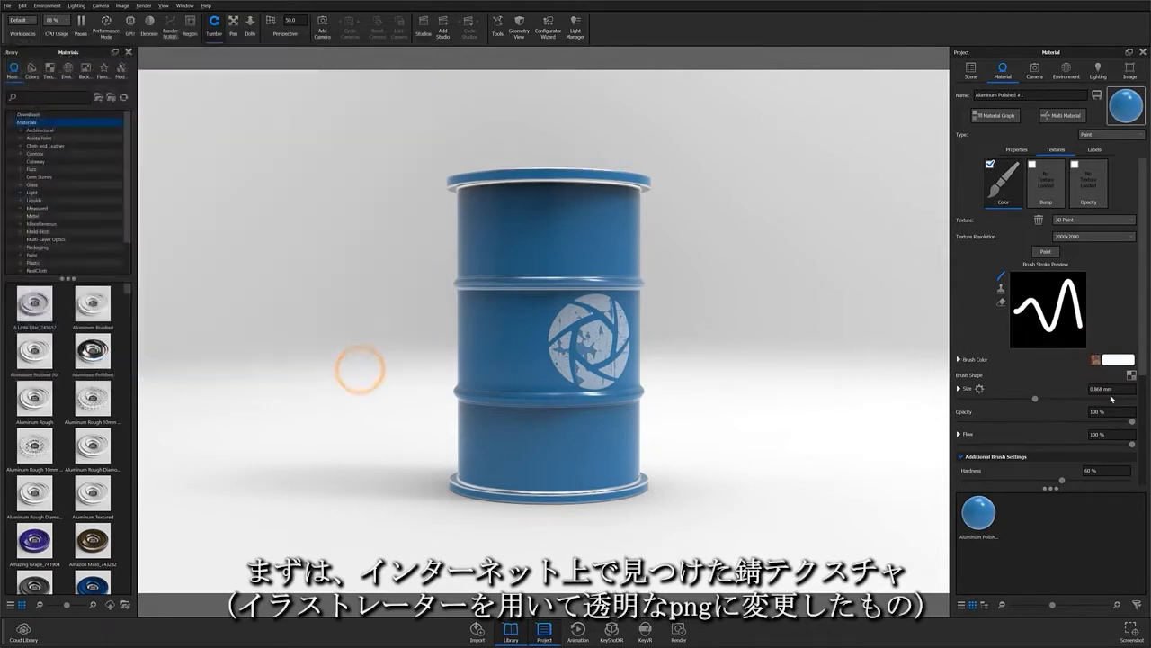
Step: Load Chip Brush.png as the brush shape image
left_click(1131, 375)
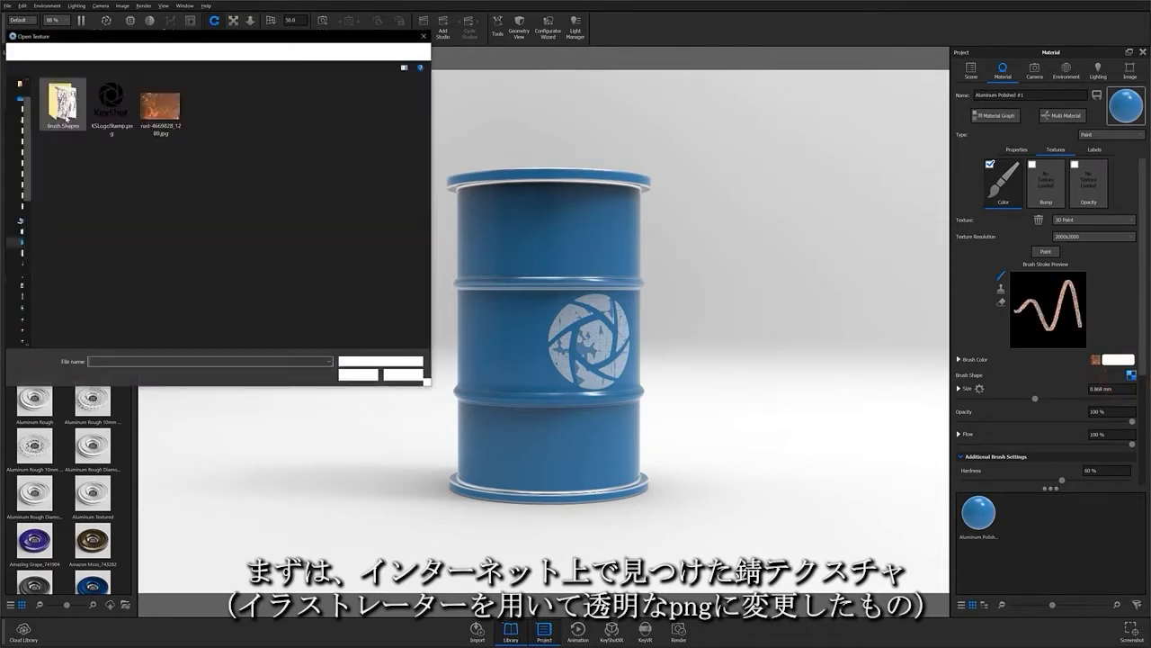
left_click(66, 117)
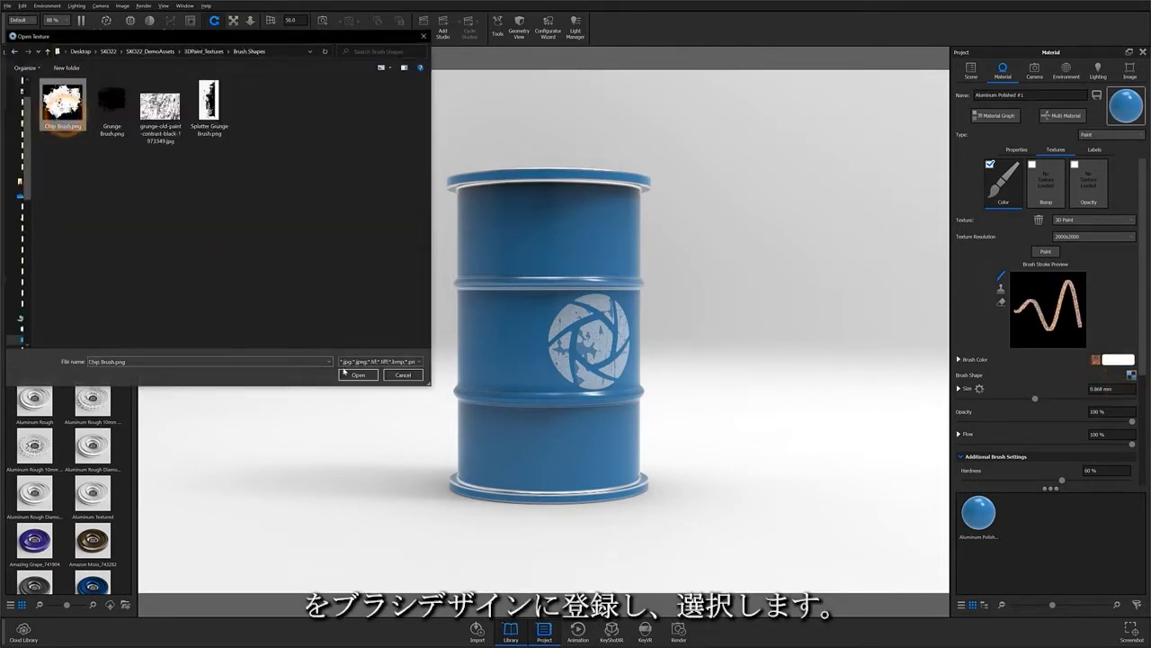
left_click(345, 369)
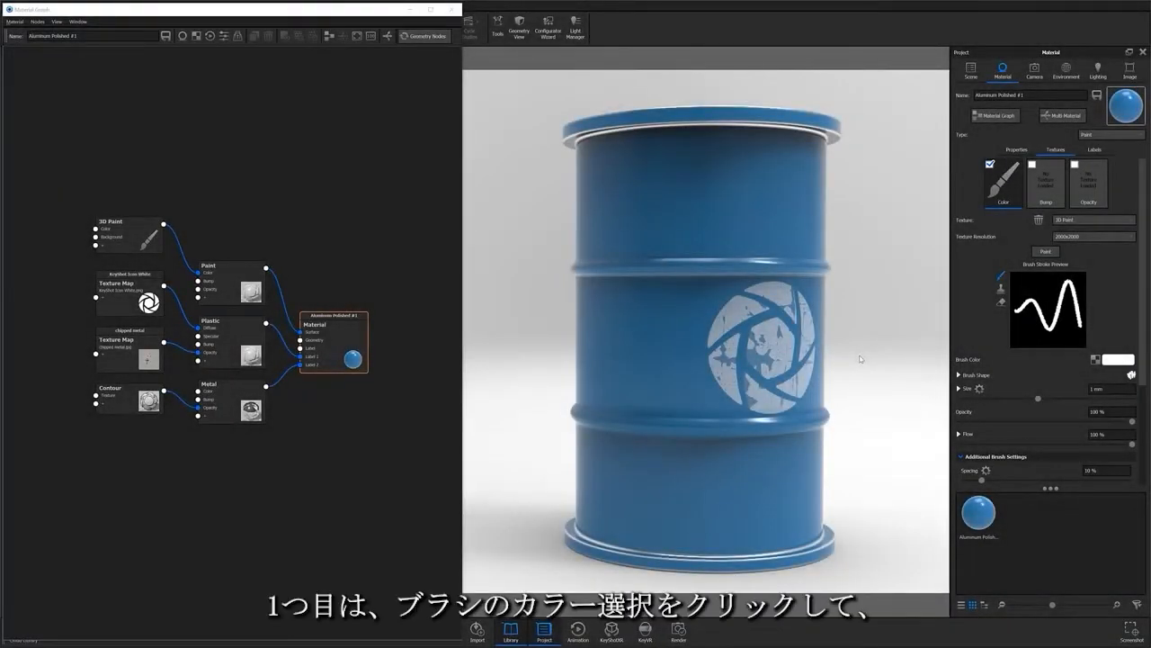
Step: Reload the rust image as the brush colour
left_click(1094, 360)
left_click(160, 106)
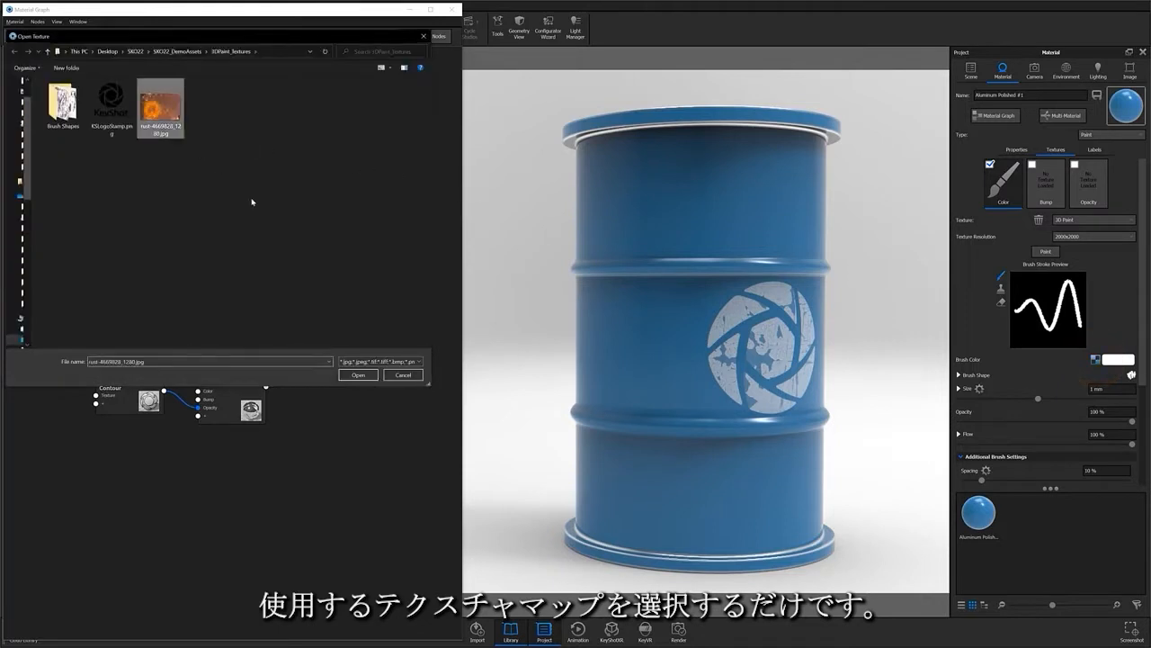
left_click(358, 375)
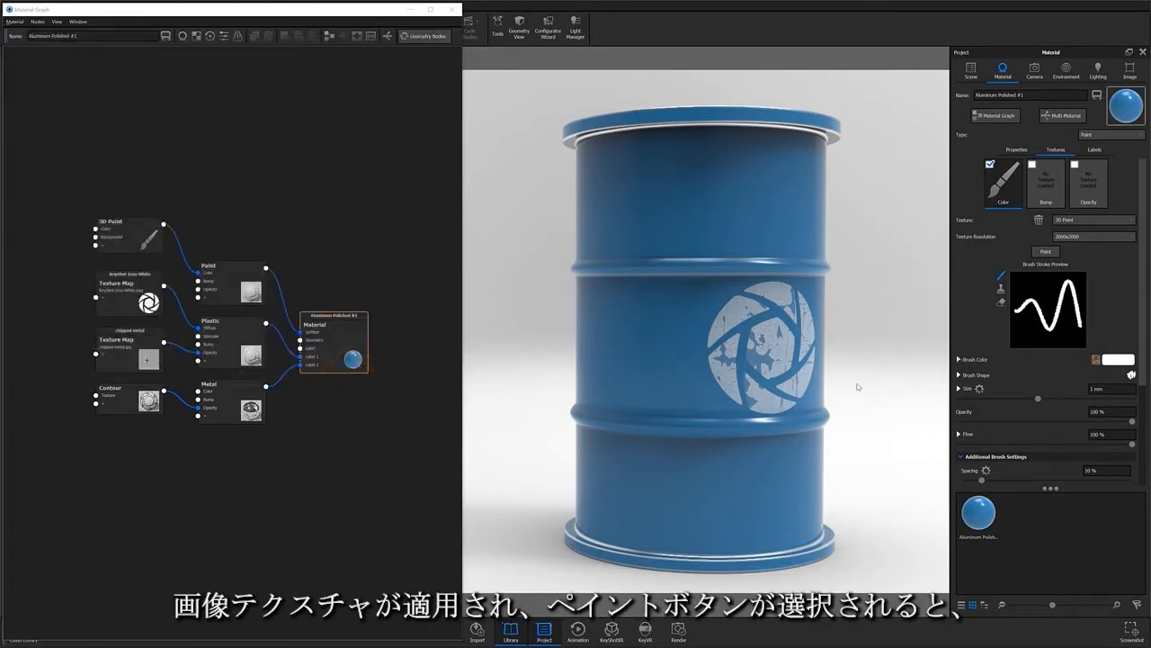
Step: Paint rust strokes over the upper barrel, then a 2 mm band across the lower barrel
left_click(1045, 250)
mouse_move(627, 179)
left_mouse_down()
mouse_move(744, 197)
mouse_move(624, 215)
mouse_move(641, 235)
mouse_move(730, 252)
mouse_move(635, 294)
mouse_move(686, 308)
mouse_move(682, 330)
left_mouse_up()
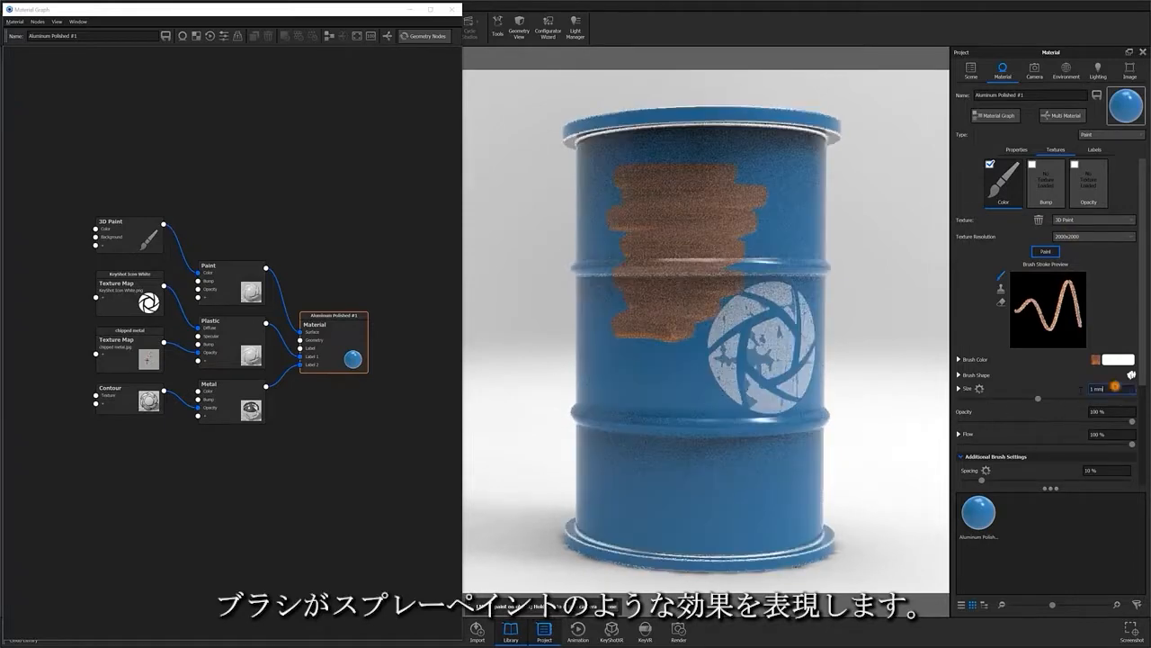
left_click(1111, 388)
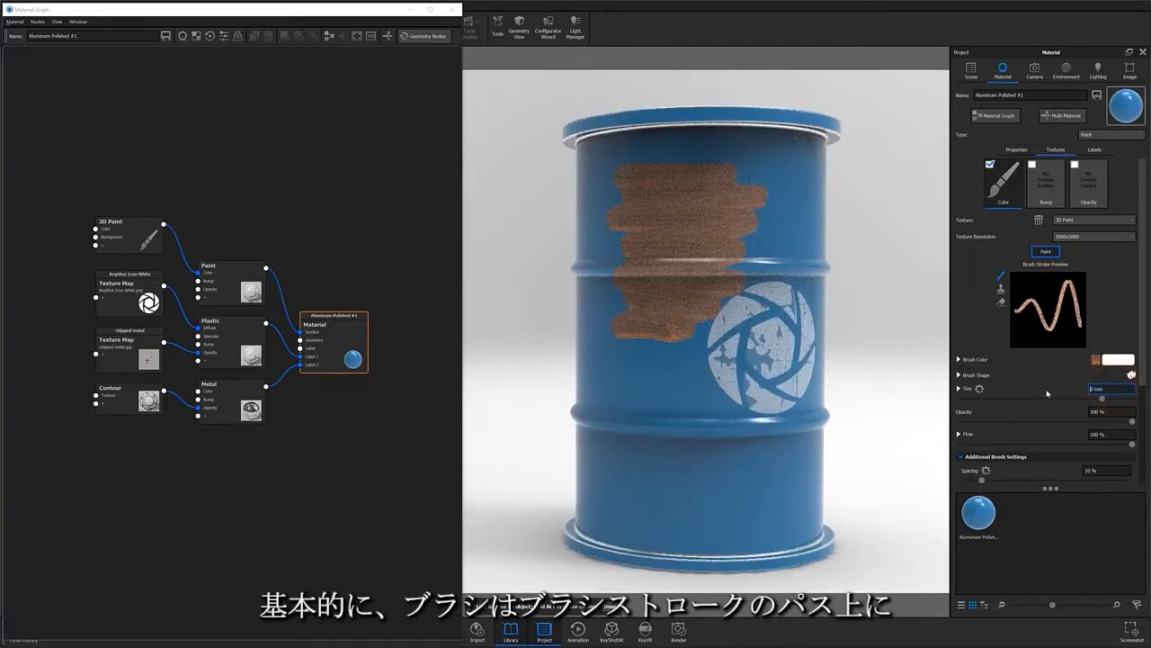
type("2")
left_click_drag(765, 388, 607, 385)
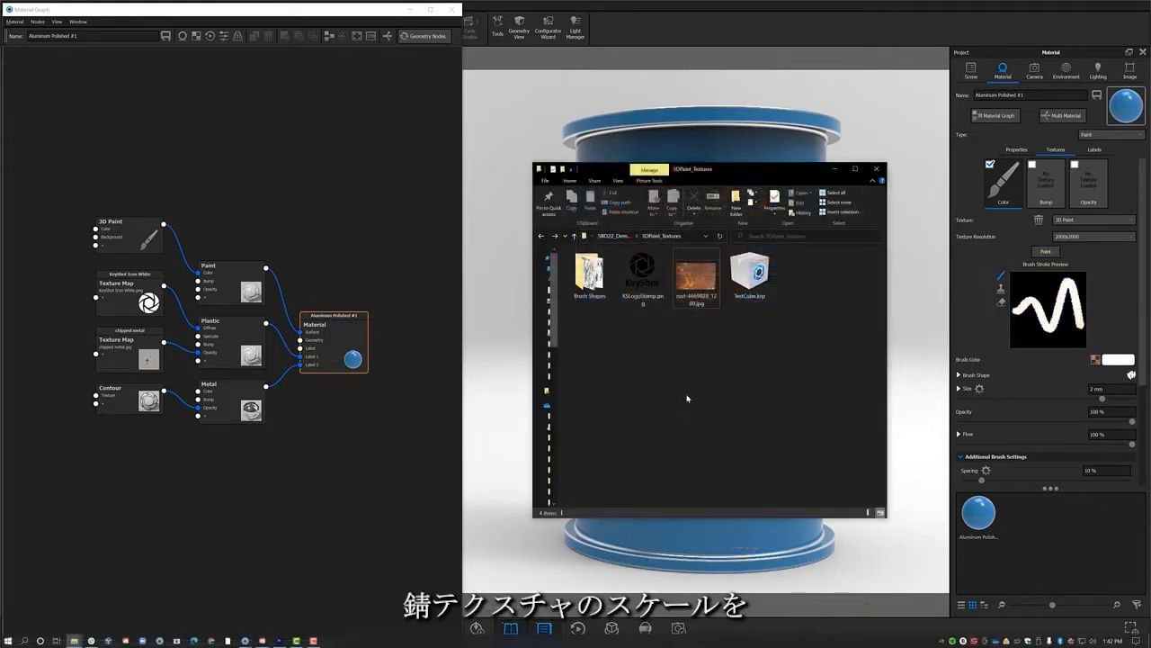
Step: Connect the rust image to the 3D Paint node's Color and paint rust across the barrel's upper band
mouse_move(695, 275)
left_mouse_down()
mouse_move(221, 211)
mouse_move(36, 153)
mouse_move(99, 175)
mouse_move(97, 231)
left_mouse_up()
left_click_drag(90, 180, 69, 245)
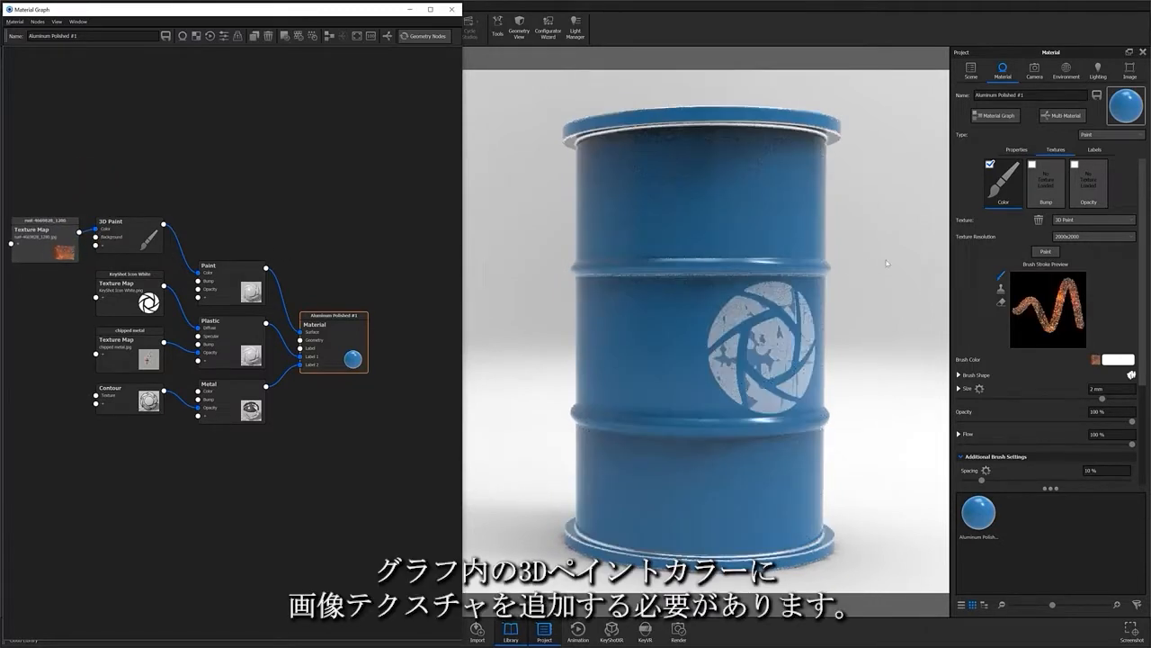
left_click(1049, 252)
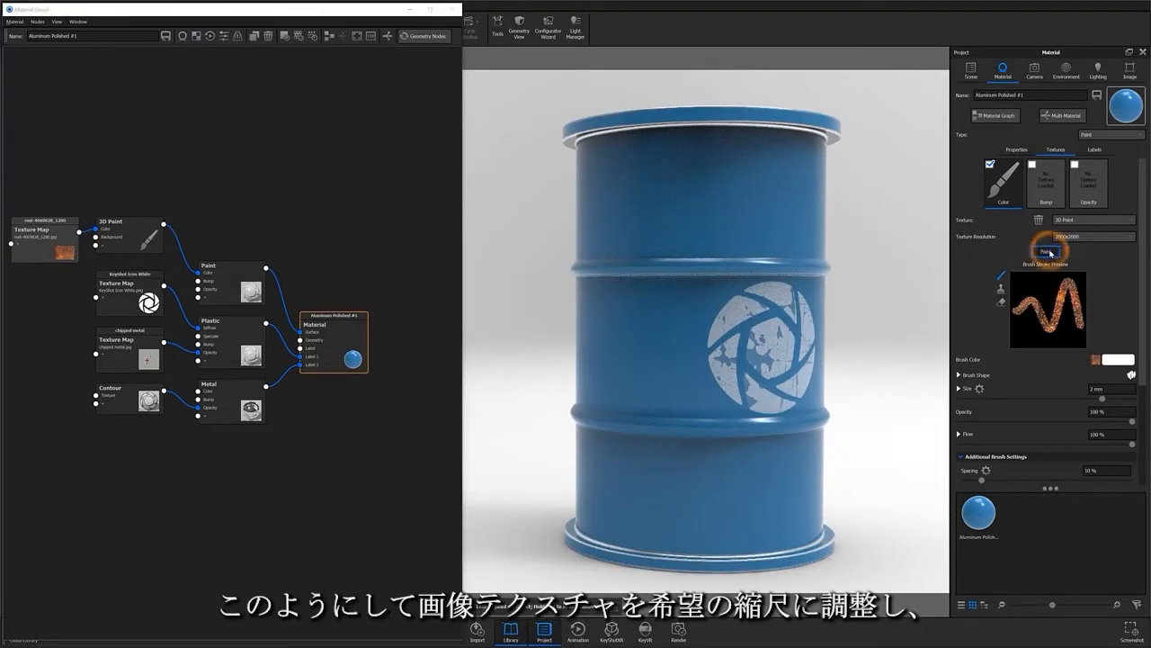
mouse_move(620, 185)
left_mouse_down()
mouse_move(804, 183)
mouse_move(598, 243)
mouse_move(746, 256)
mouse_move(720, 296)
mouse_move(660, 324)
mouse_move(732, 334)
mouse_move(771, 385)
mouse_move(746, 438)
mouse_move(614, 468)
mouse_move(693, 489)
mouse_move(751, 527)
mouse_move(810, 531)
left_mouse_up()
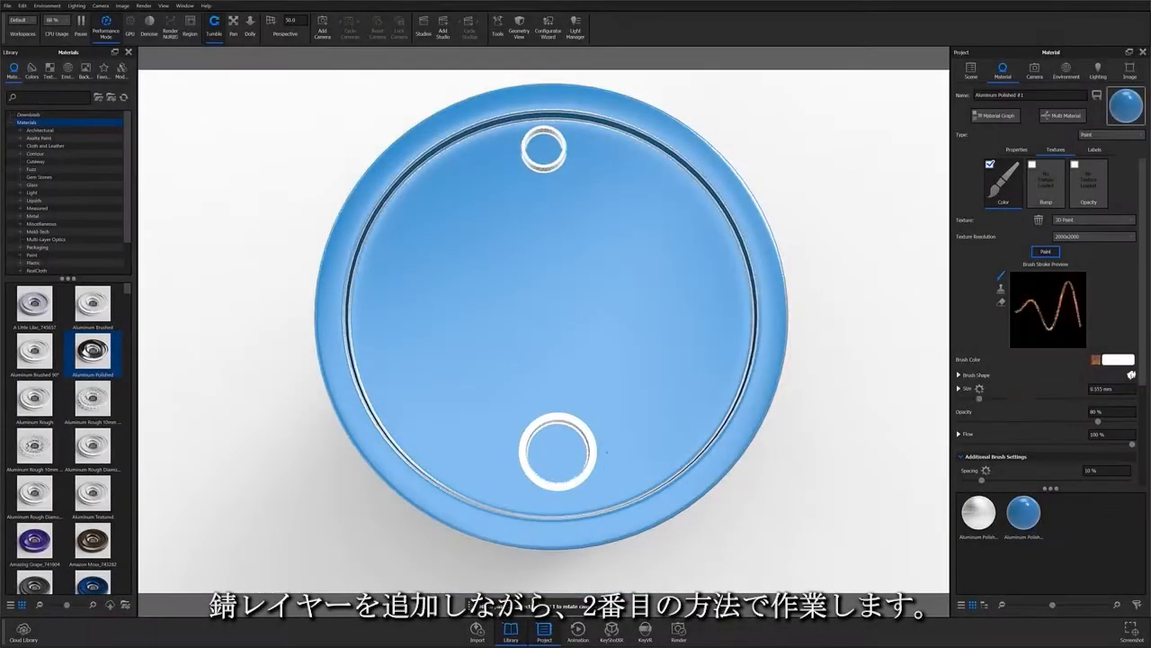
Step: Paint subtle rust around both lid openings and along the barrel's rims
mouse_move(486, 477)
left_mouse_down()
mouse_move(540, 450)
mouse_move(549, 144)
mouse_move(450, 288)
left_mouse_up()
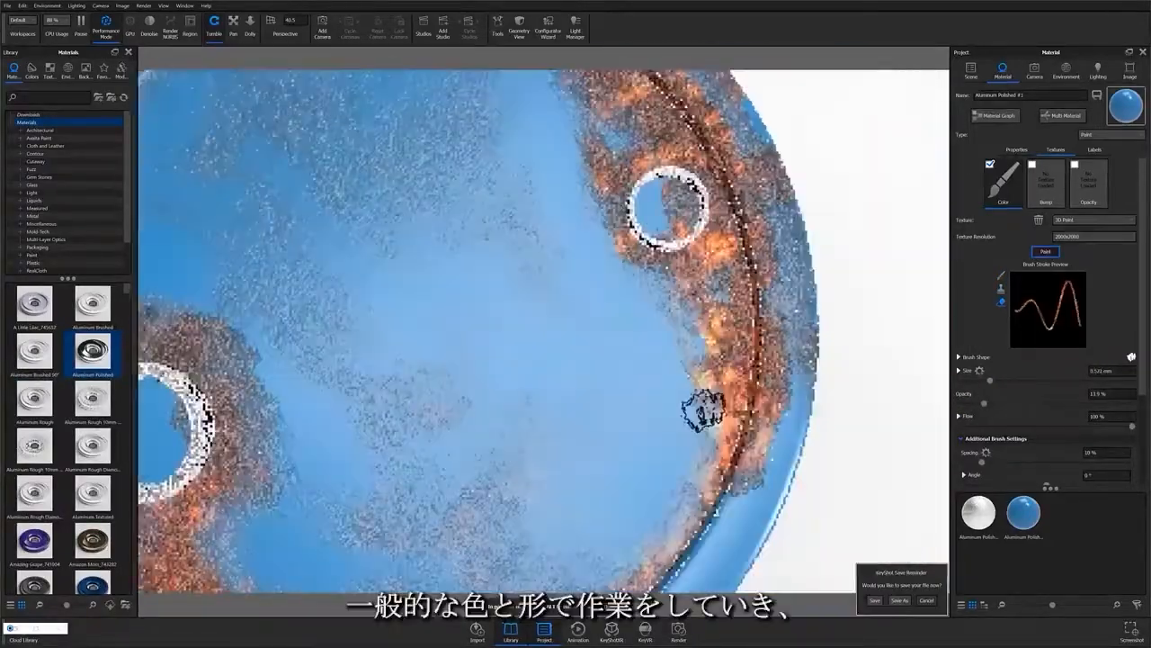
scroll(703, 411, "down", 10)
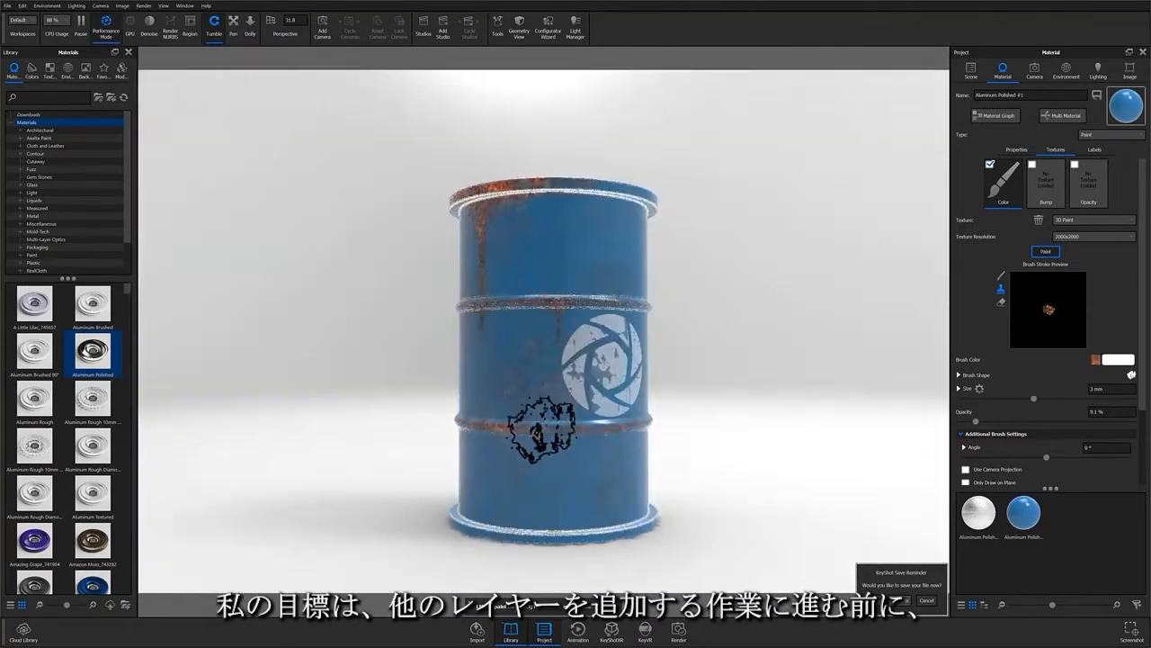
Step: Touch up the rust by alternating eraser and paint brush at about 2.1 mm size
left_click(1001, 304)
left_click_drag(984, 381, 1013, 382)
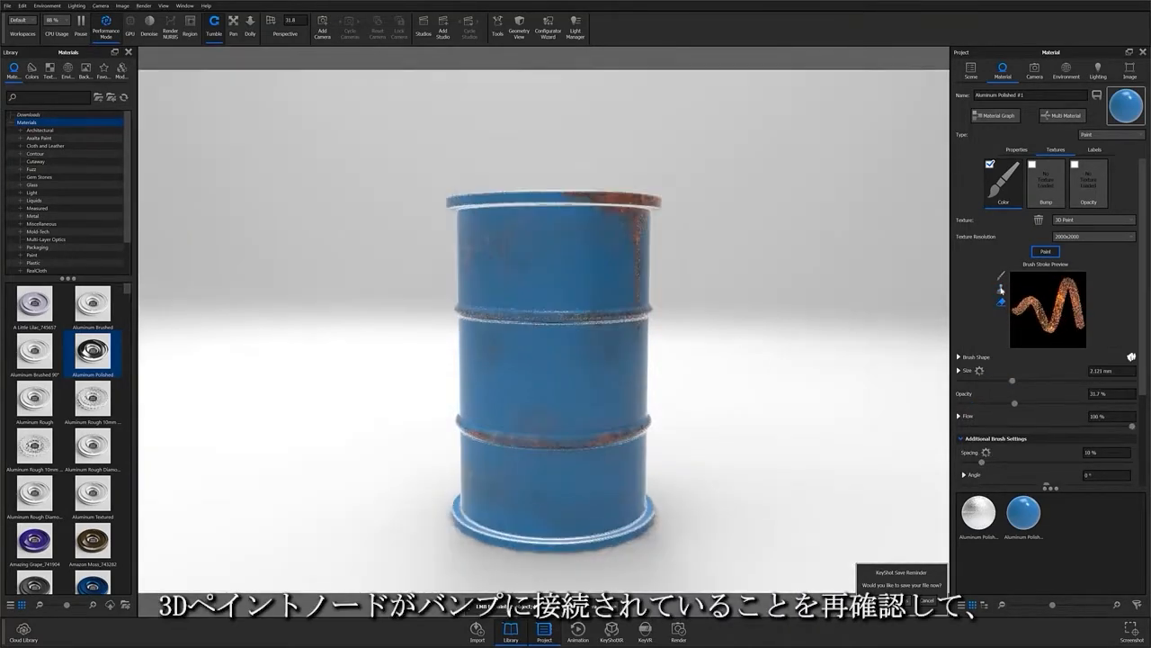
left_click(1001, 289)
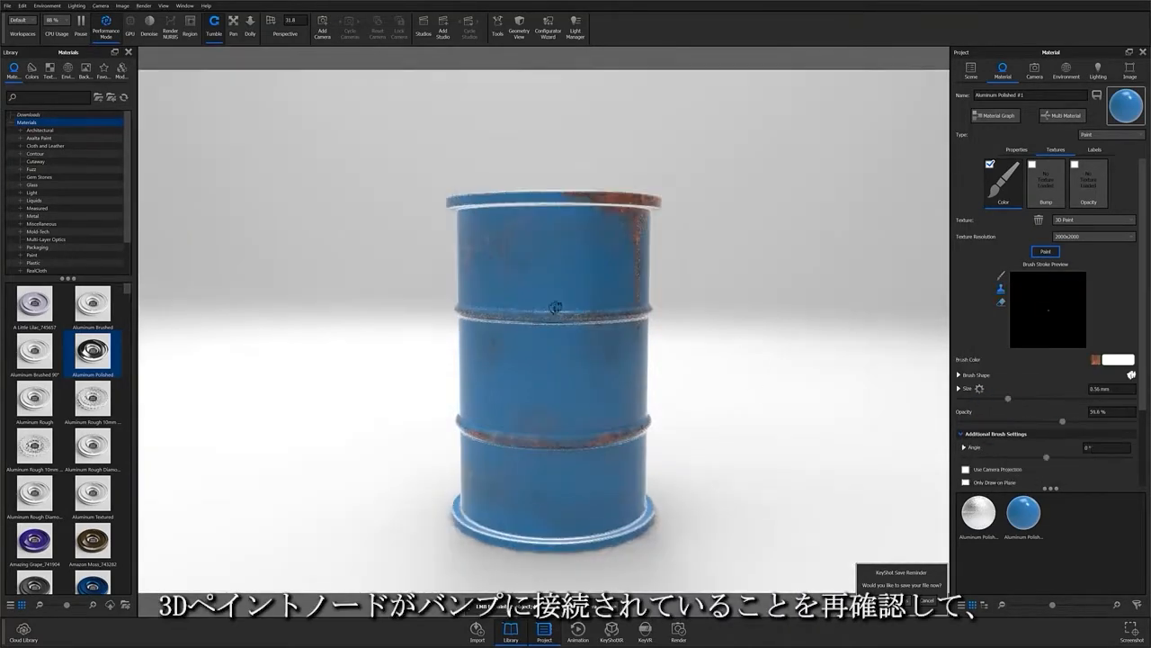
left_click(1001, 303)
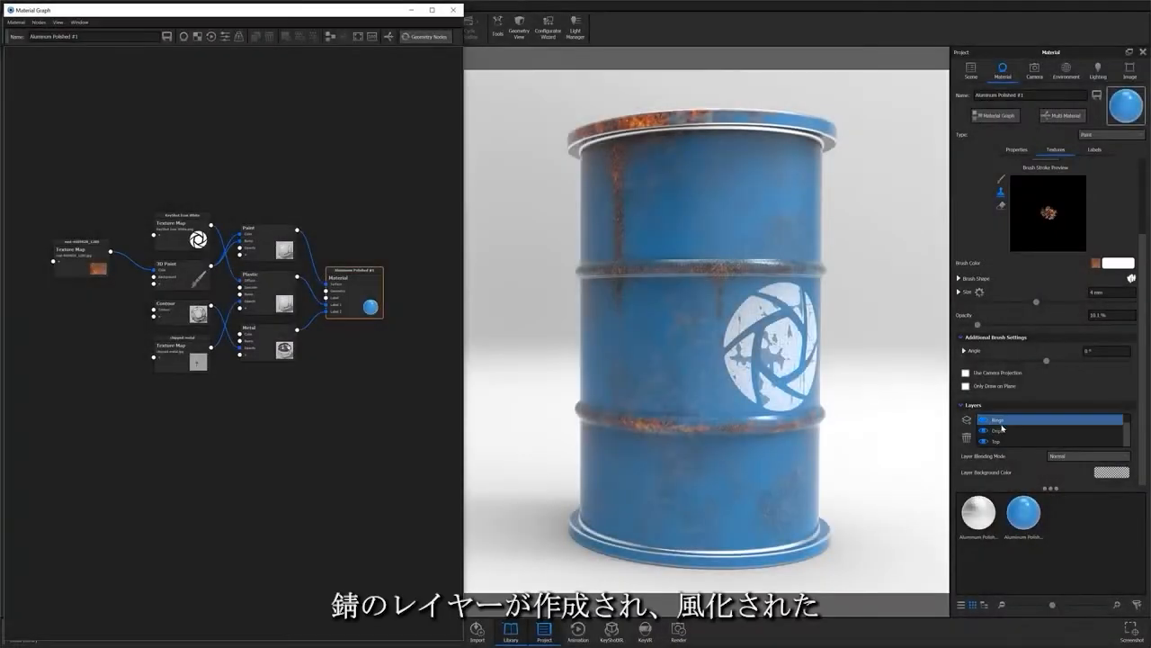
left_click(1003, 430)
left_click(1005, 441)
left_click(1007, 431)
left_click(1006, 420)
left_click(1007, 430)
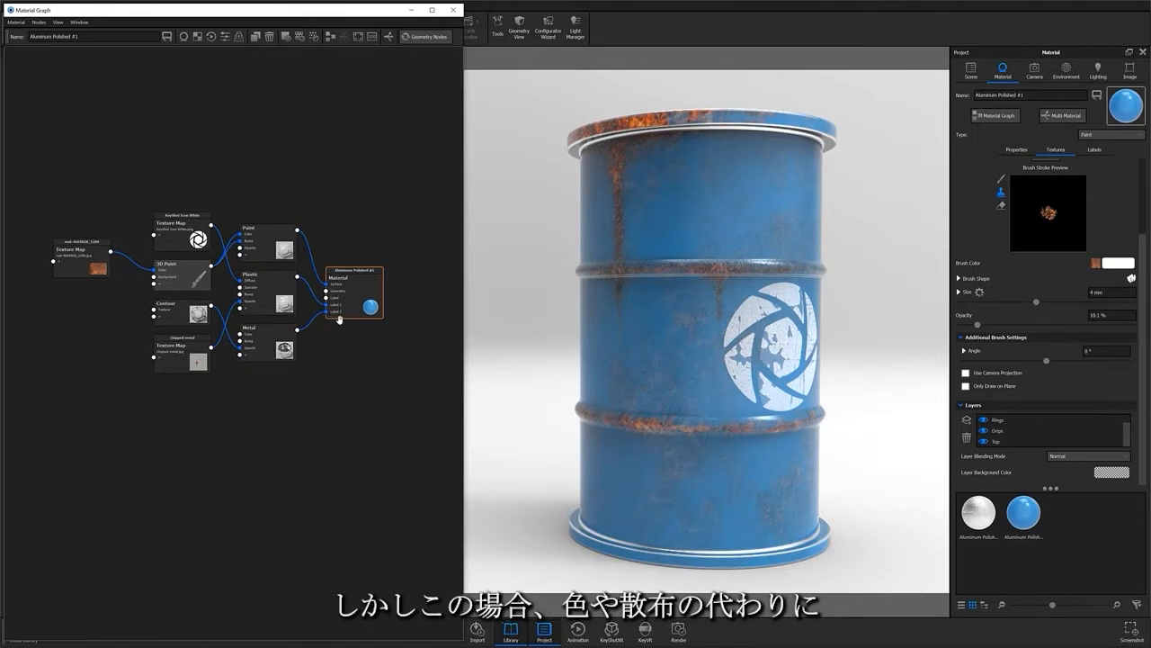
Step: Add a Metal material node and connect it as the Label 2 layer
right_click(291, 416)
left_click(305, 480)
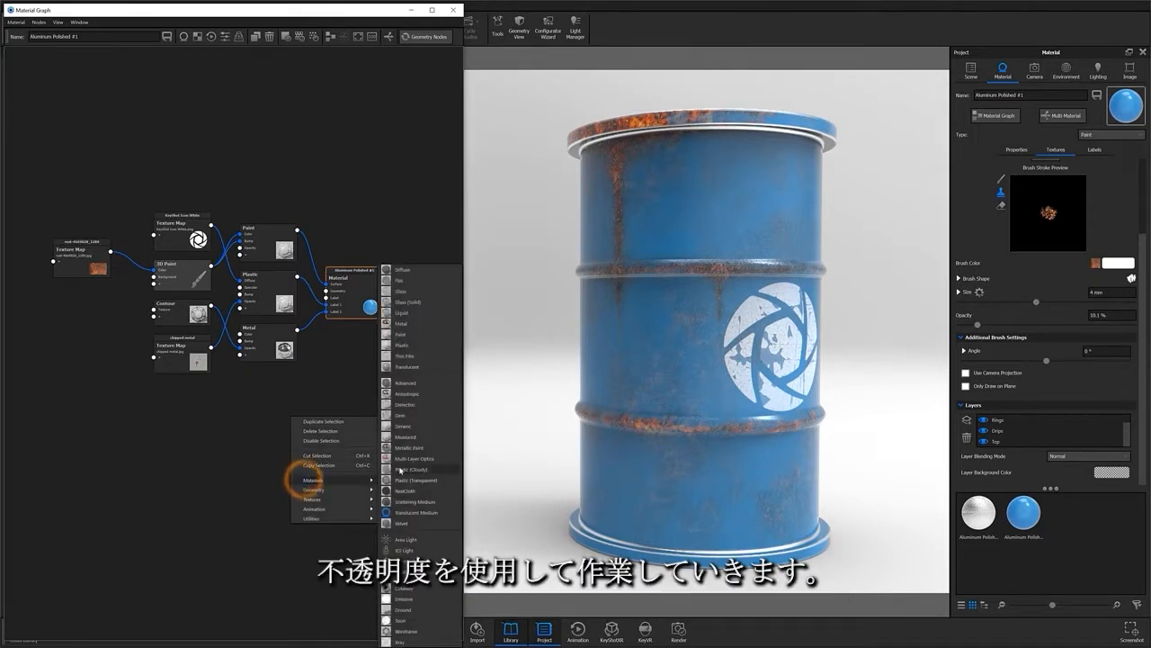
left_click(402, 325)
left_click_drag(349, 426, 299, 396)
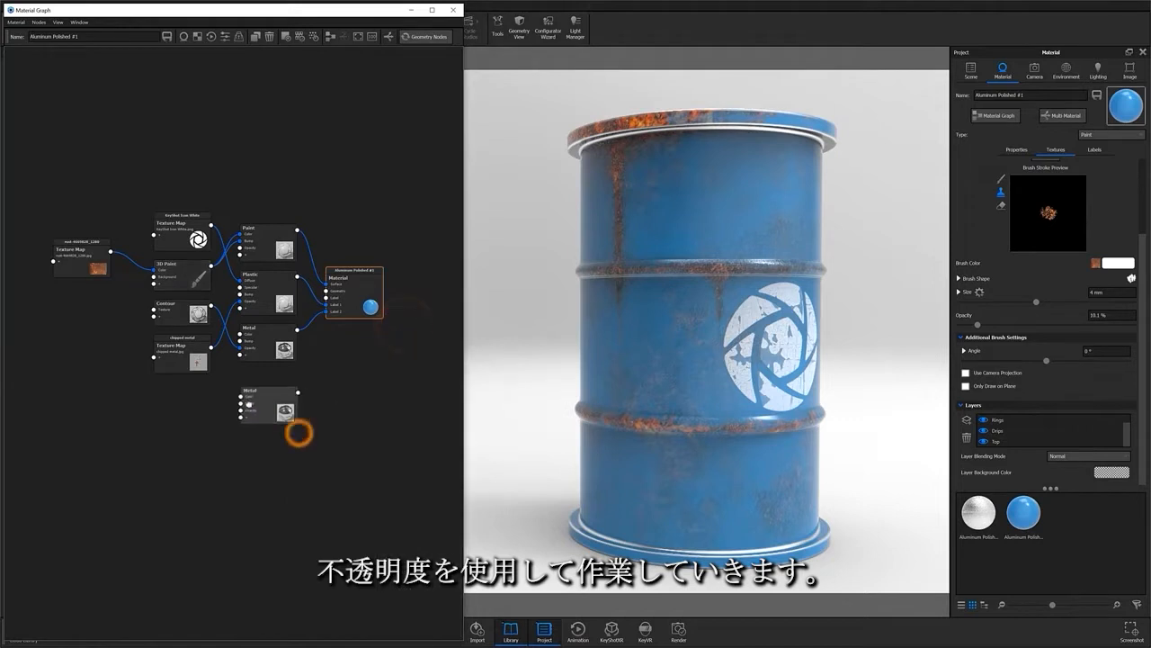
left_click_drag(327, 328, 323, 310)
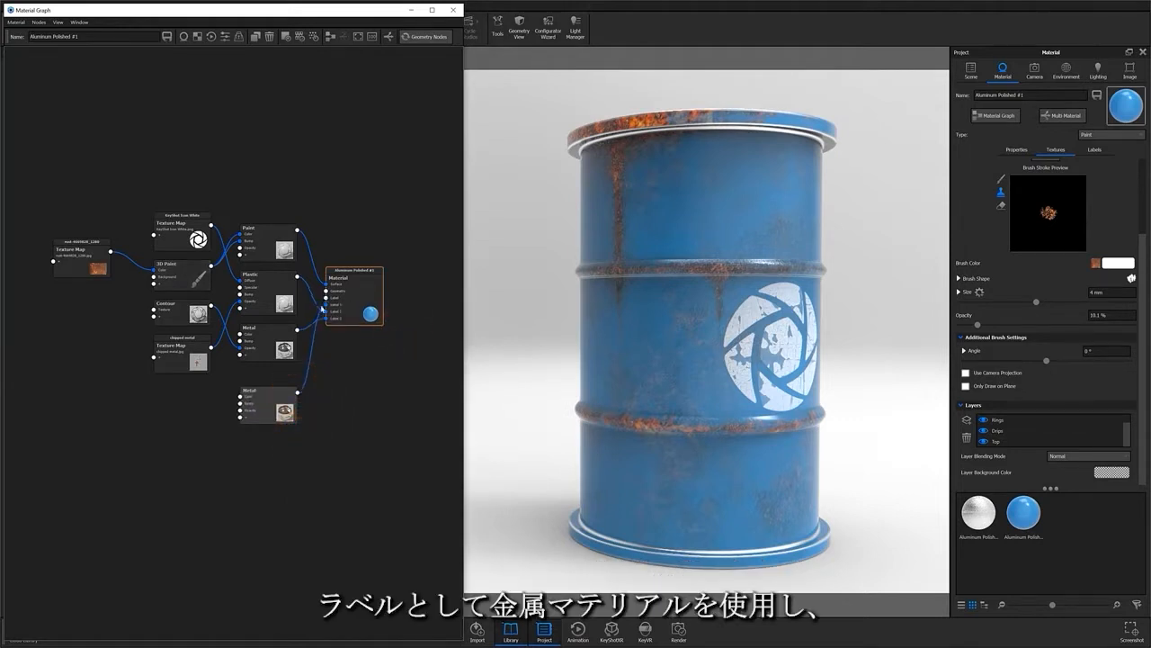
Step: Add a new 3D Paint texture node beside the Metal node for its opacity
right_click(220, 511)
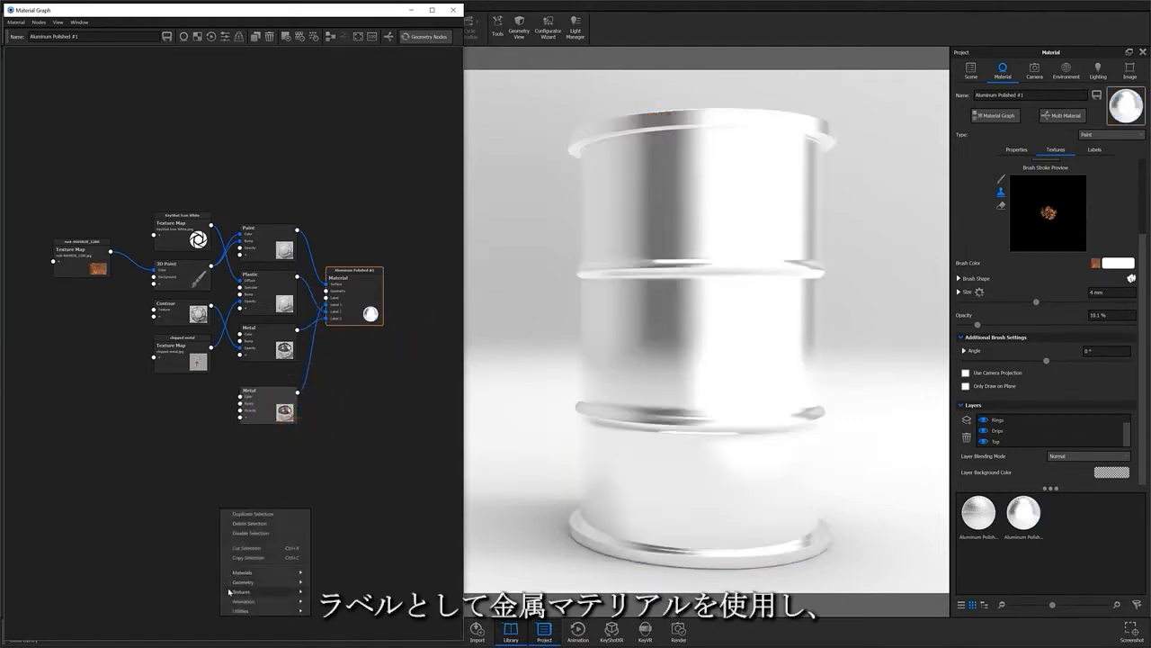
mouse_move(234, 591)
left_click(323, 448)
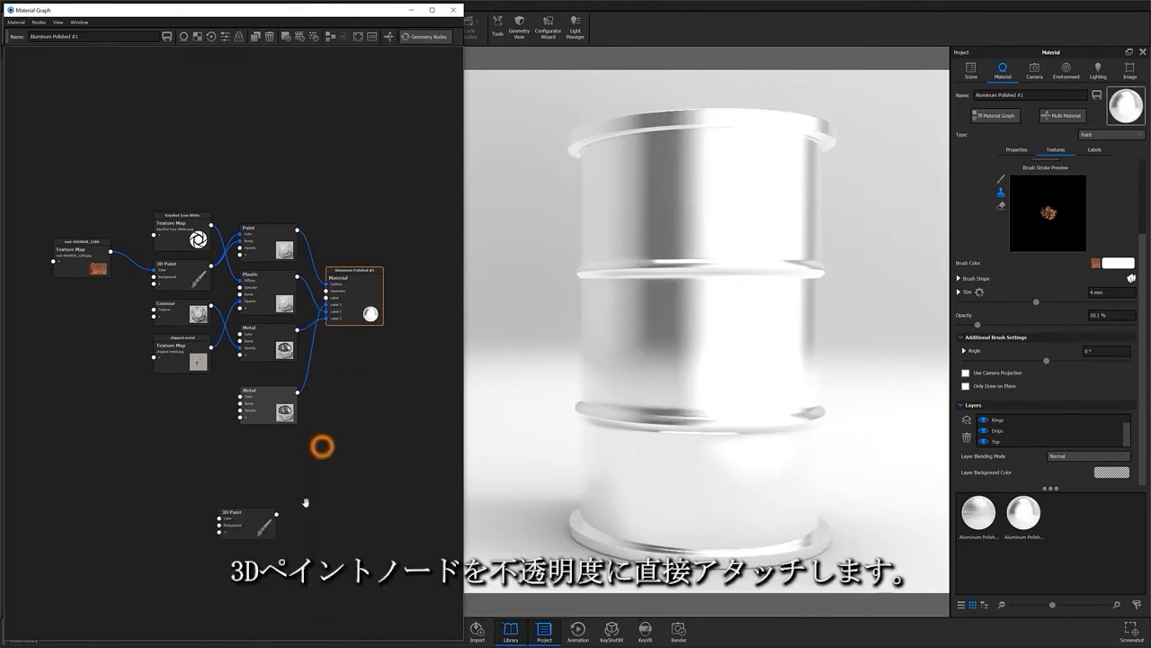
mouse_move(255, 497)
left_mouse_down()
mouse_move(205, 407)
mouse_move(238, 410)
left_mouse_up()
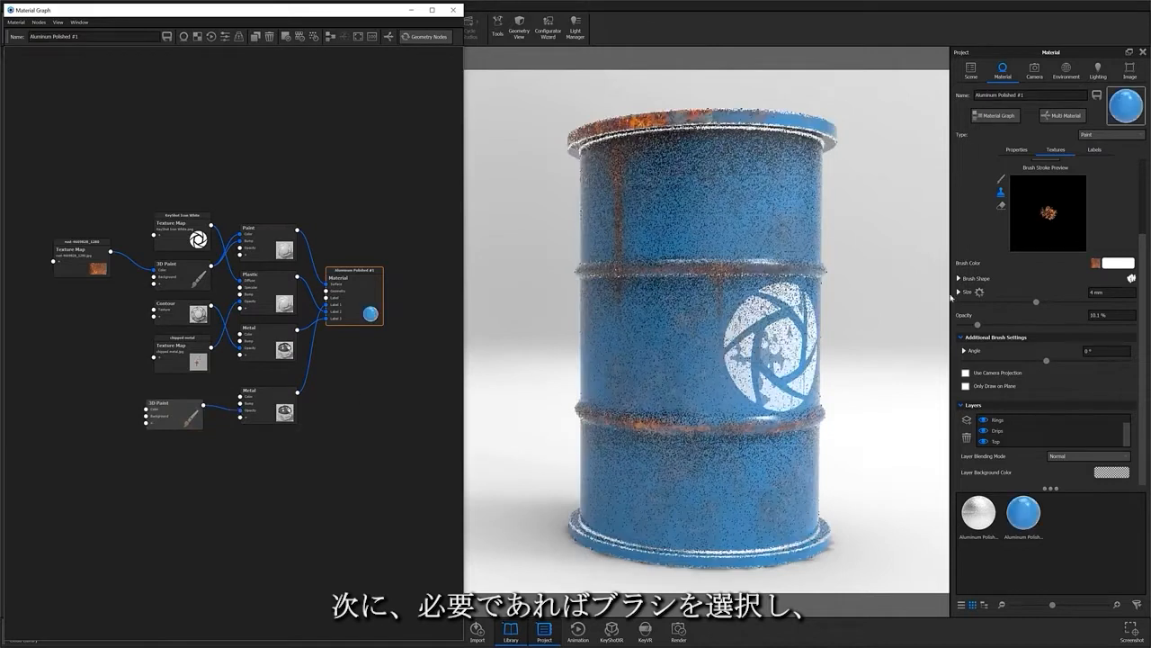
Step: Select the top Metal label layer in the material's Labels list
left_click(1095, 150)
double_click(1035, 166)
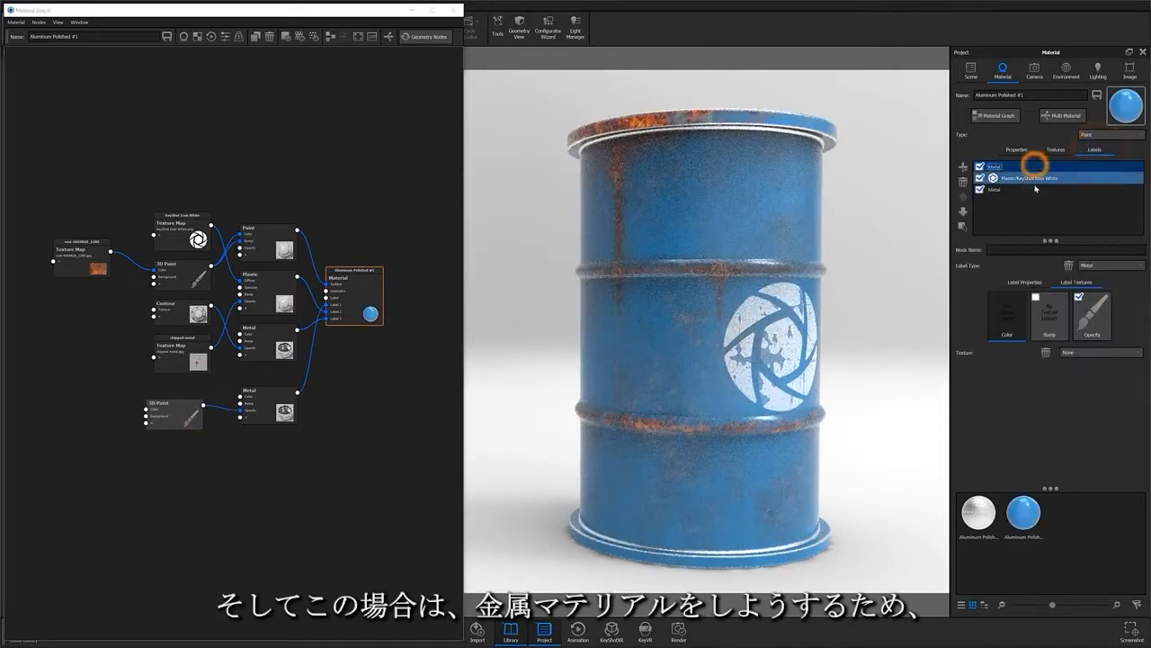
left_click(1016, 188)
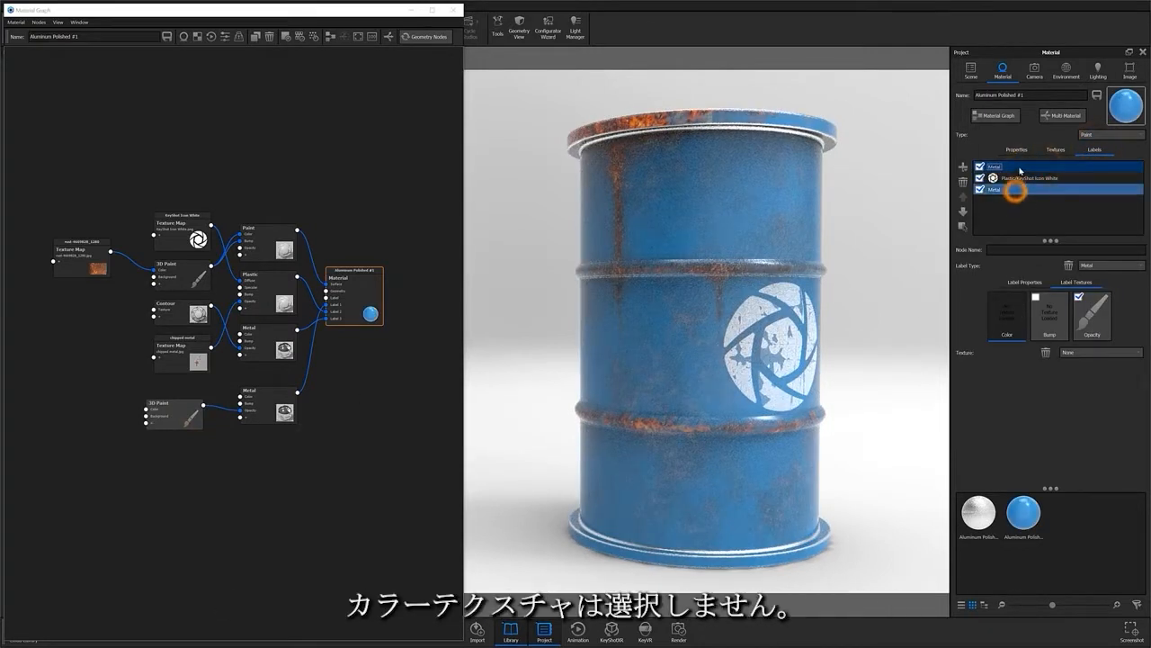
left_click(1019, 164)
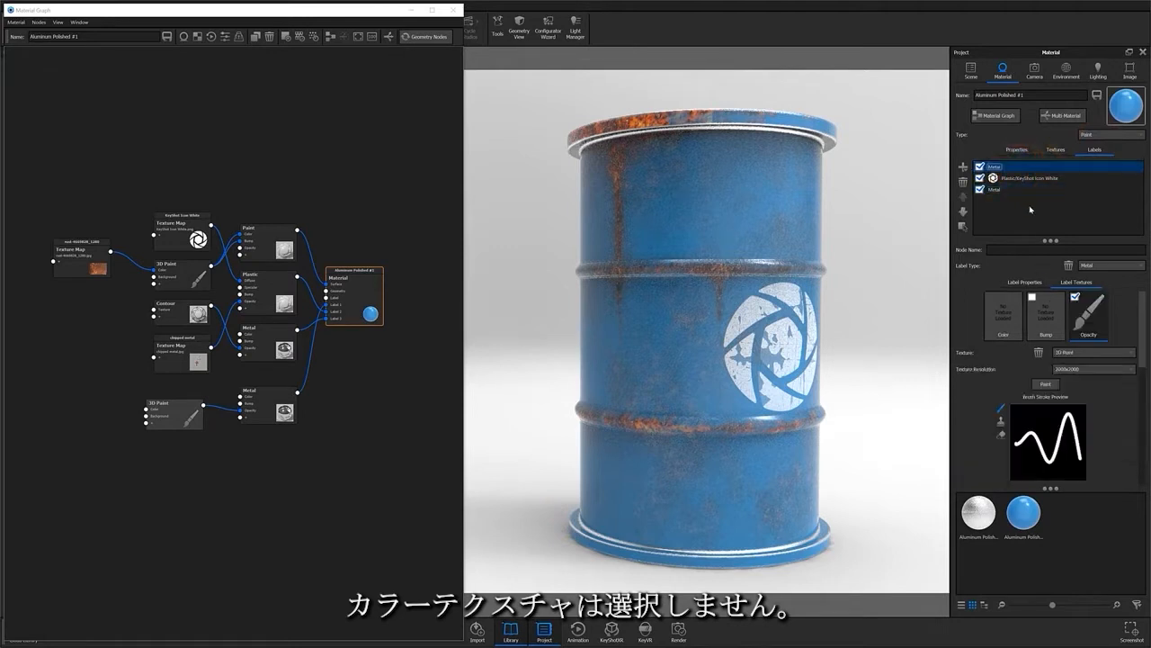
Step: Load Chip Brush.png as the brush shape for painting the label's opacity
scroll(1080, 400, "down", 3)
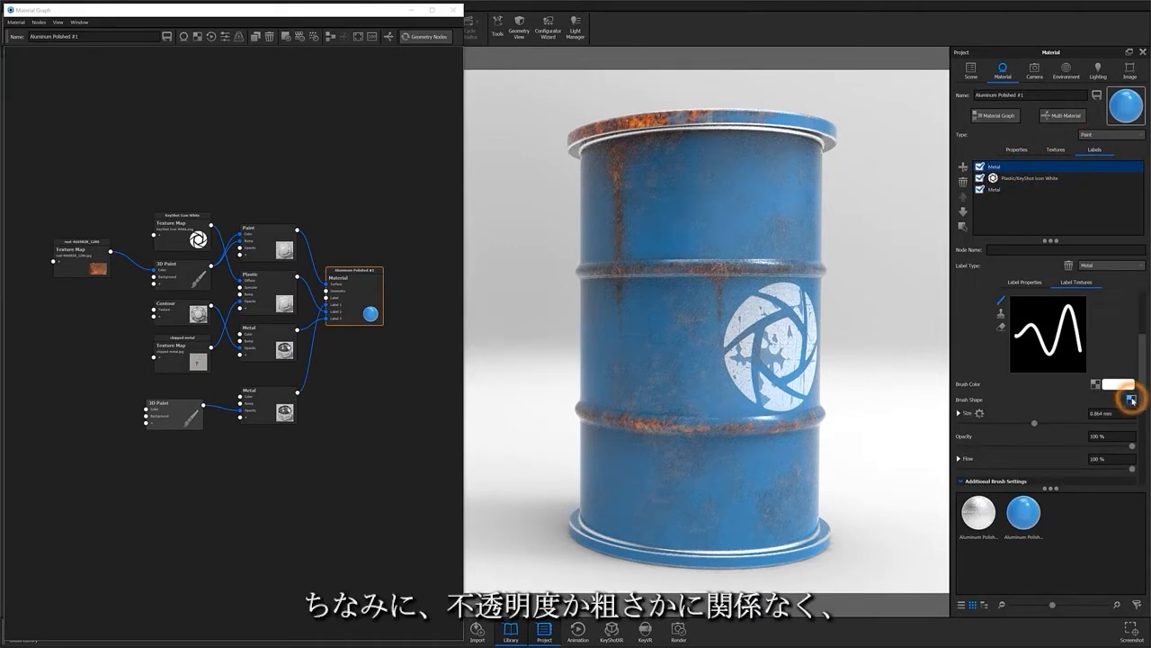
left_click(1131, 399)
left_click(79, 133)
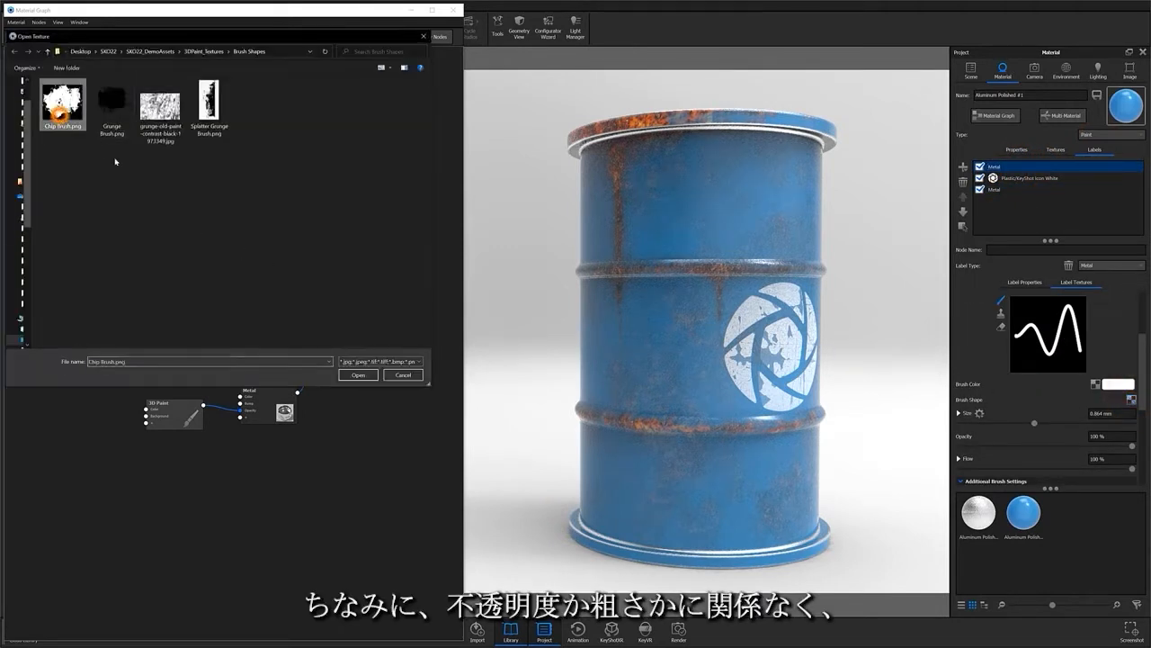
left_click(358, 374)
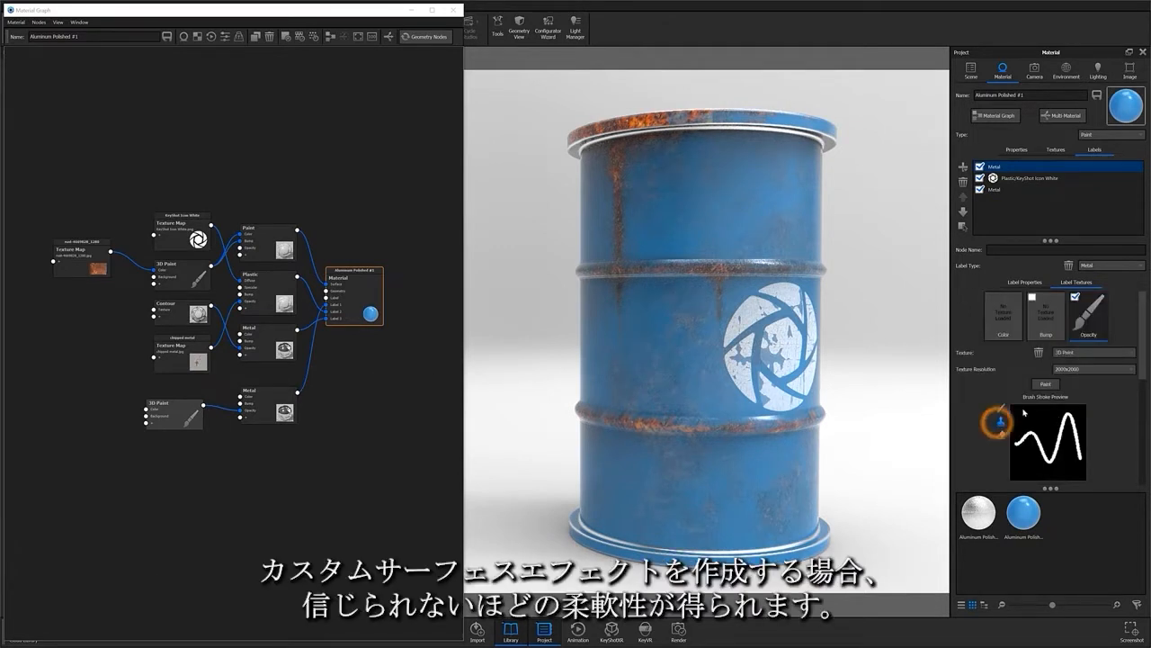
Step: Start painting the metal label's opacity with a 4 mm brush
left_click(1045, 384)
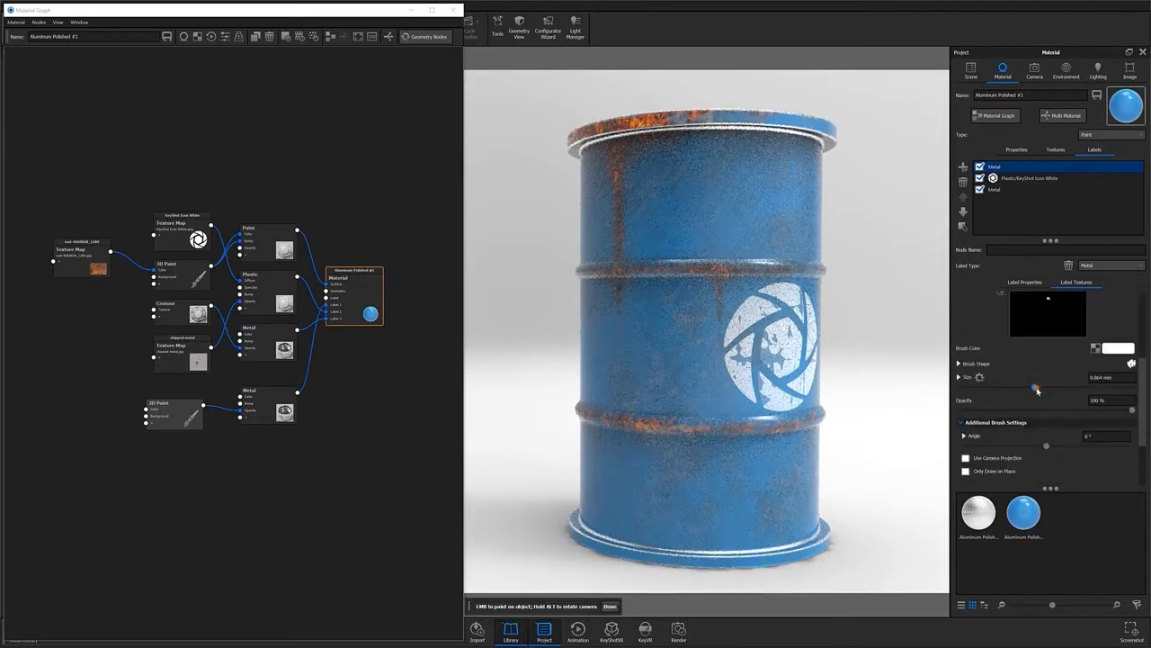
left_click(1036, 389)
left_click(1125, 377)
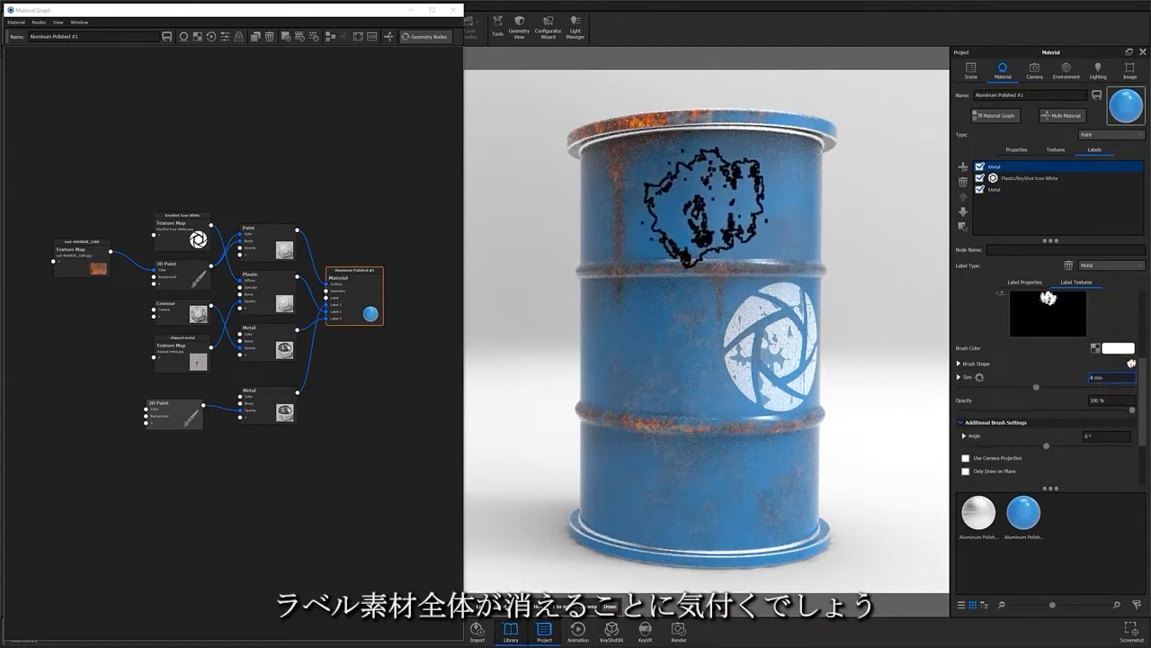
Step: Stamp metal chips across the barrel's upper and lower sides, orbiting to reach the other side
left_click(760, 184)
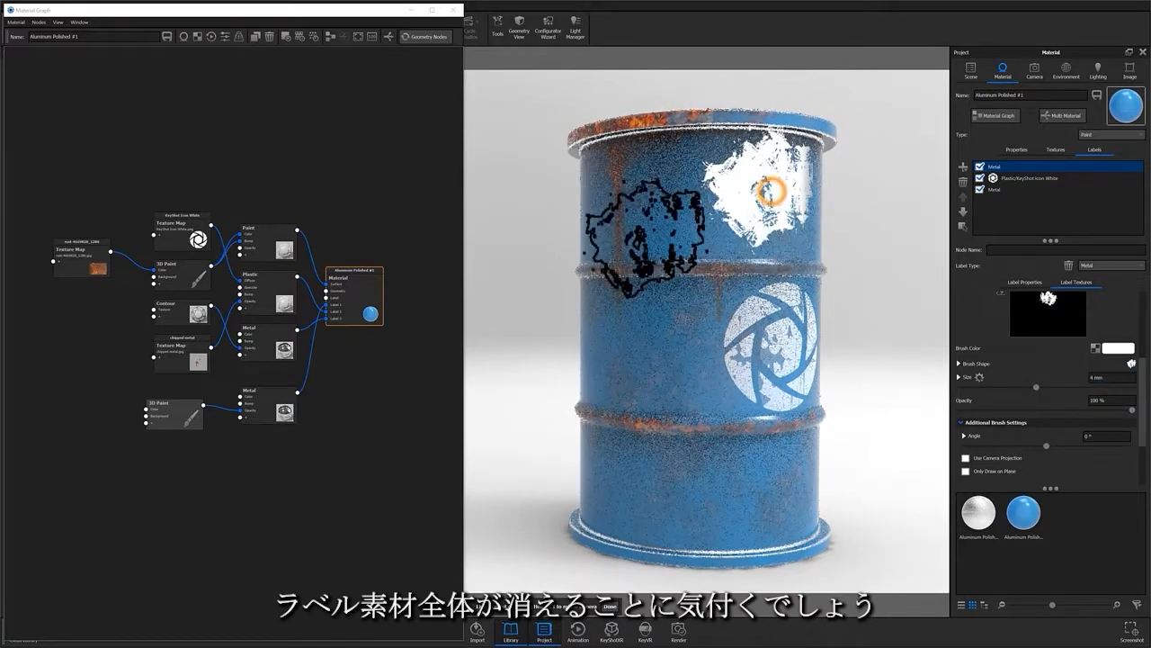
left_click(633, 249)
left_click(670, 351)
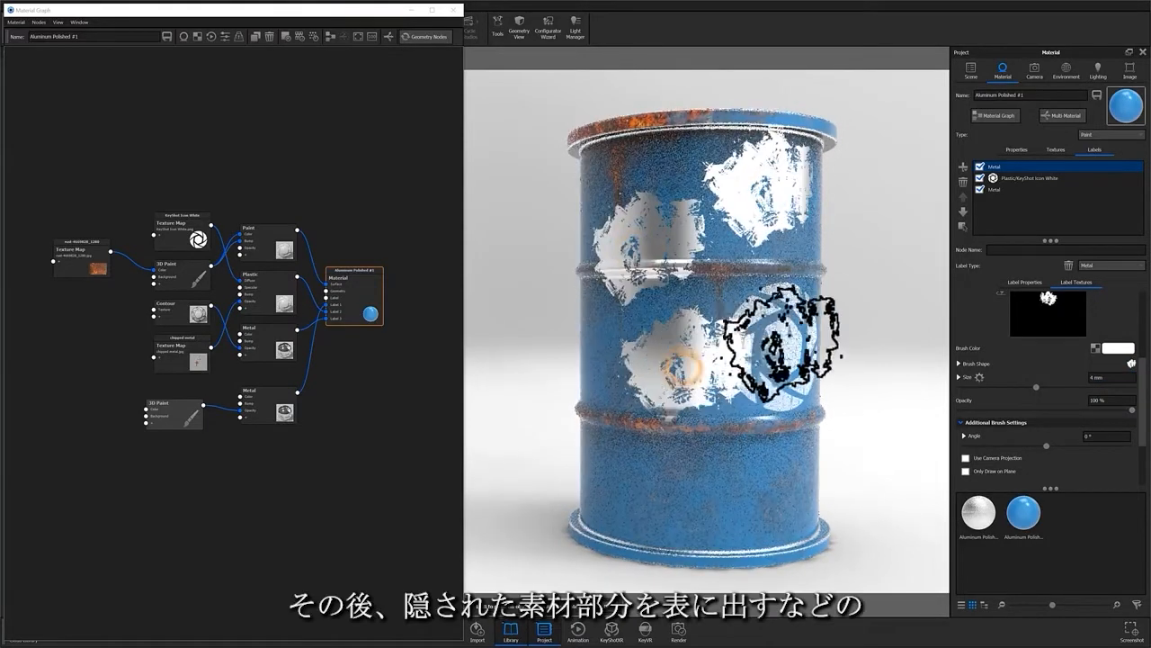
left_click(605, 416)
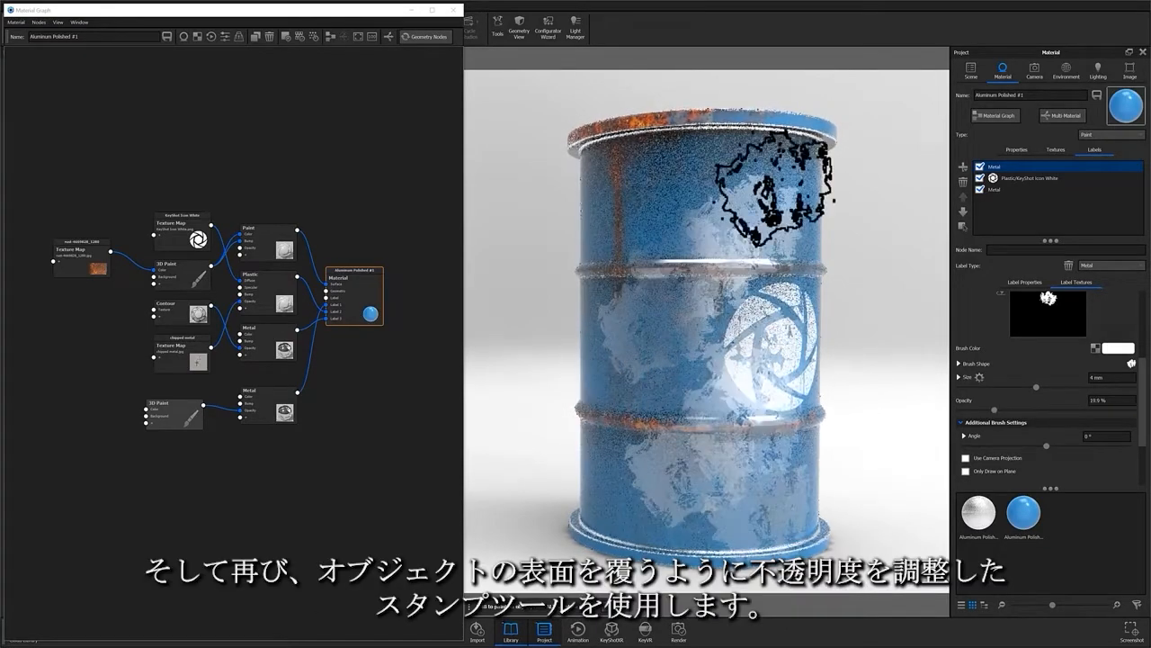
mouse_move(832, 224)
left_mouse_down()
mouse_move(771, 262)
mouse_move(705, 406)
left_mouse_up()
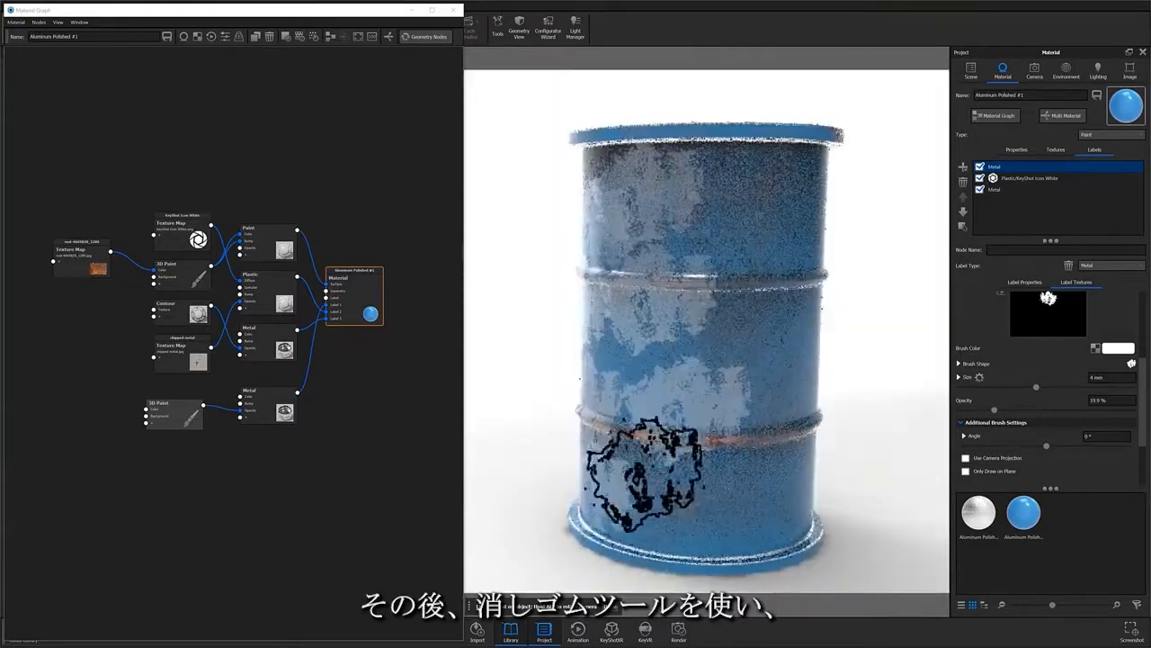
left_click_drag(655, 475, 729, 324)
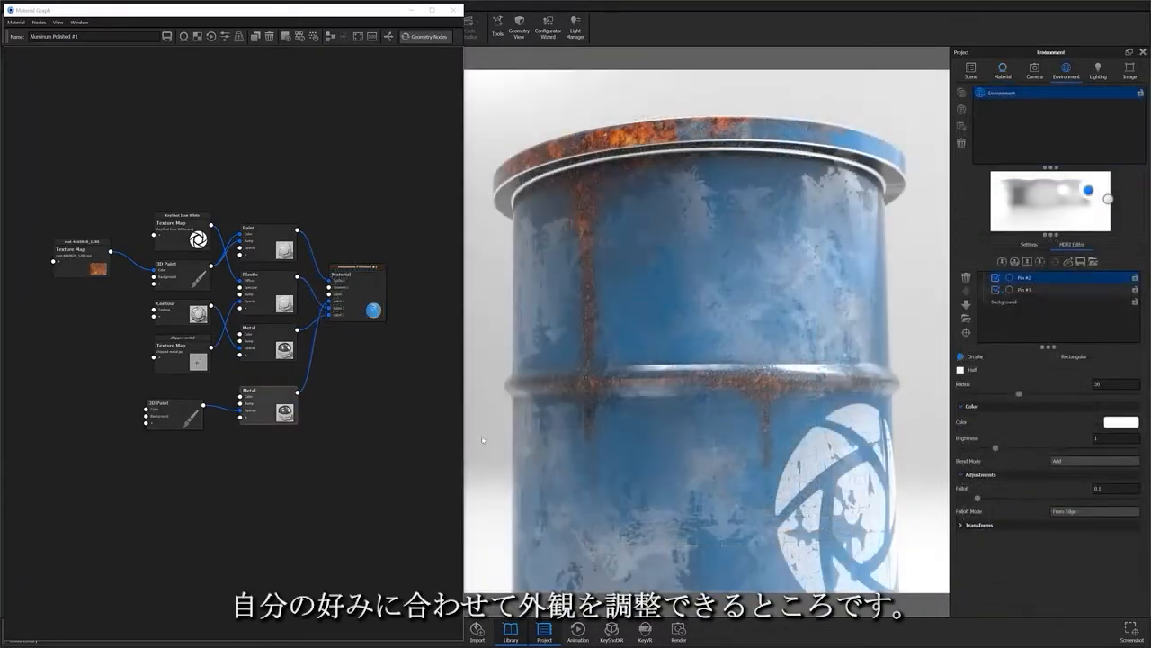
Step: Give the lower Metal node a light blue colour 4AC1E1
double_click(273, 401)
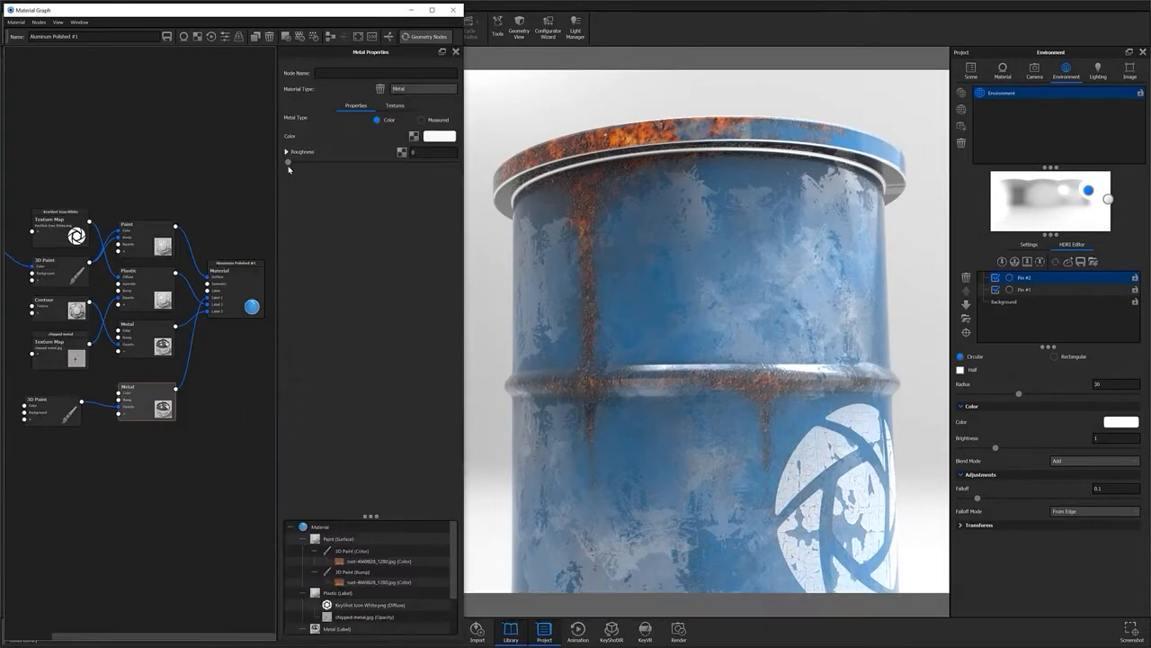
left_click_drag(288, 162, 361, 162)
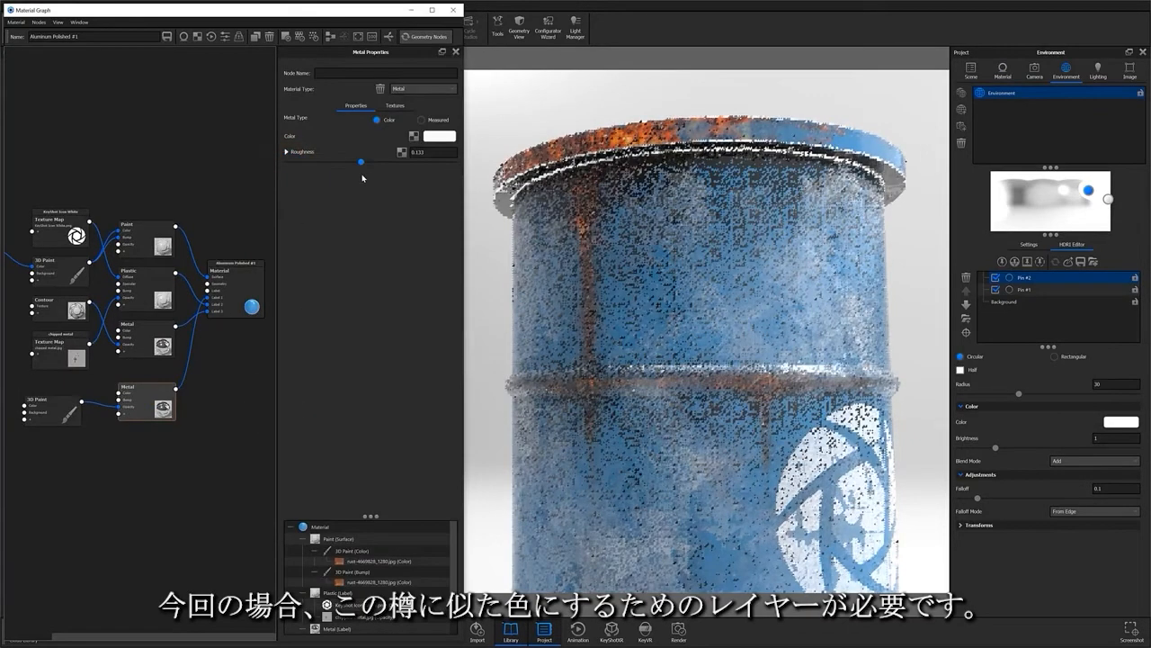
left_click_drag(362, 177, 390, 180)
left_click(435, 137)
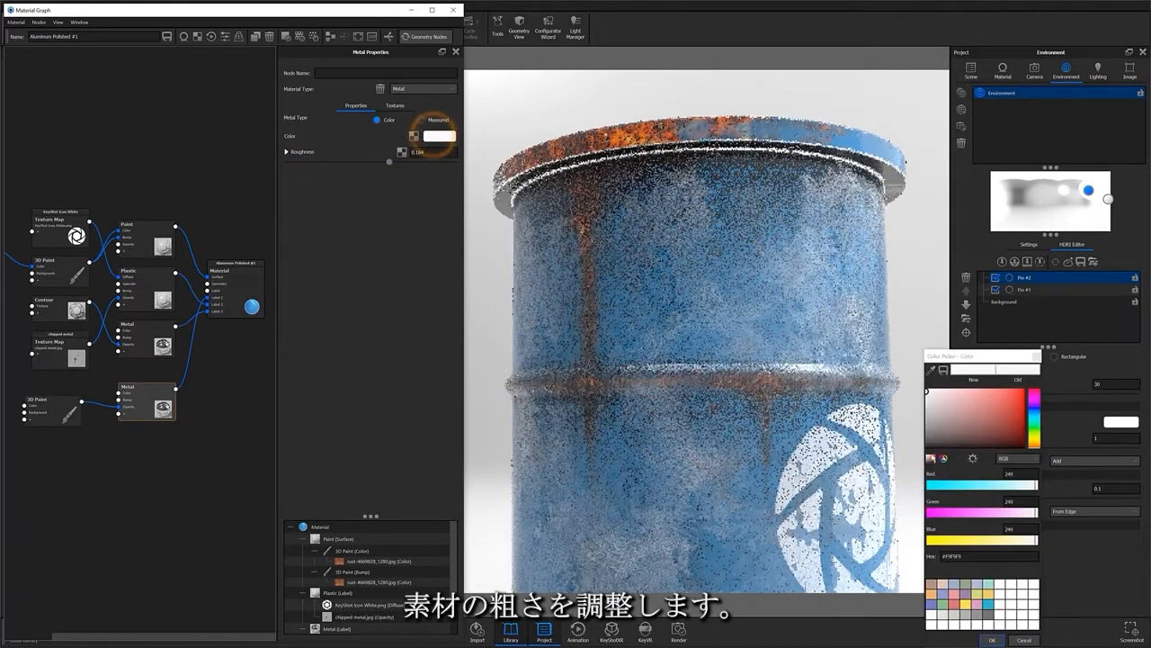
left_click(1034, 413)
left_click(1014, 420)
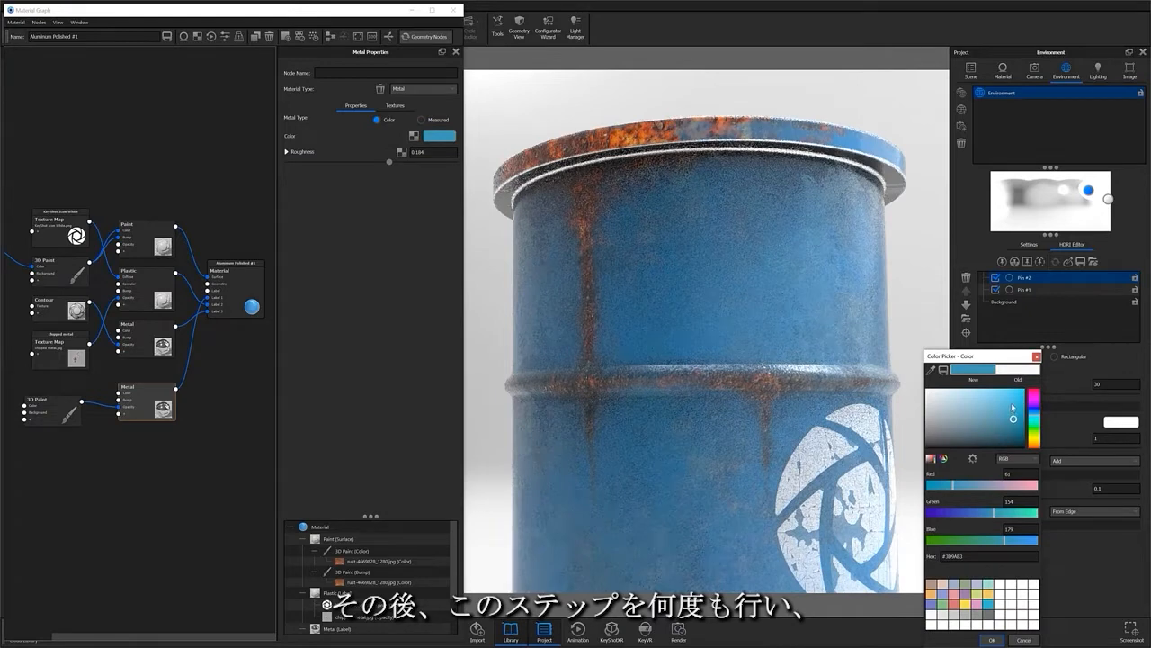
left_click(1015, 401)
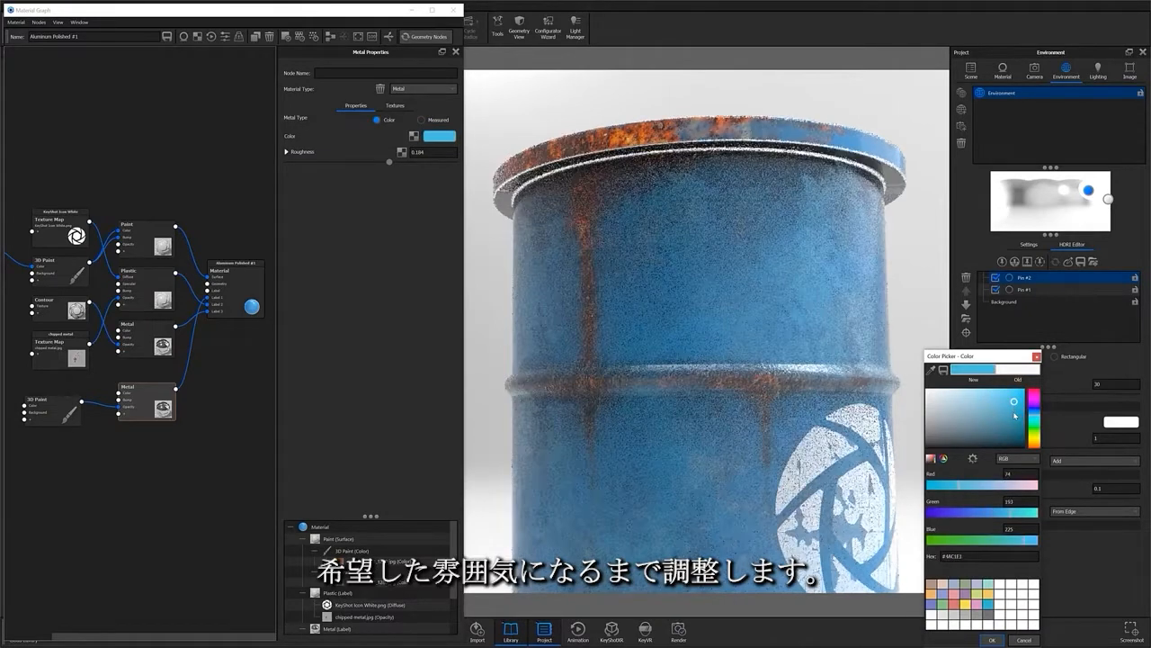
left_click(992, 640)
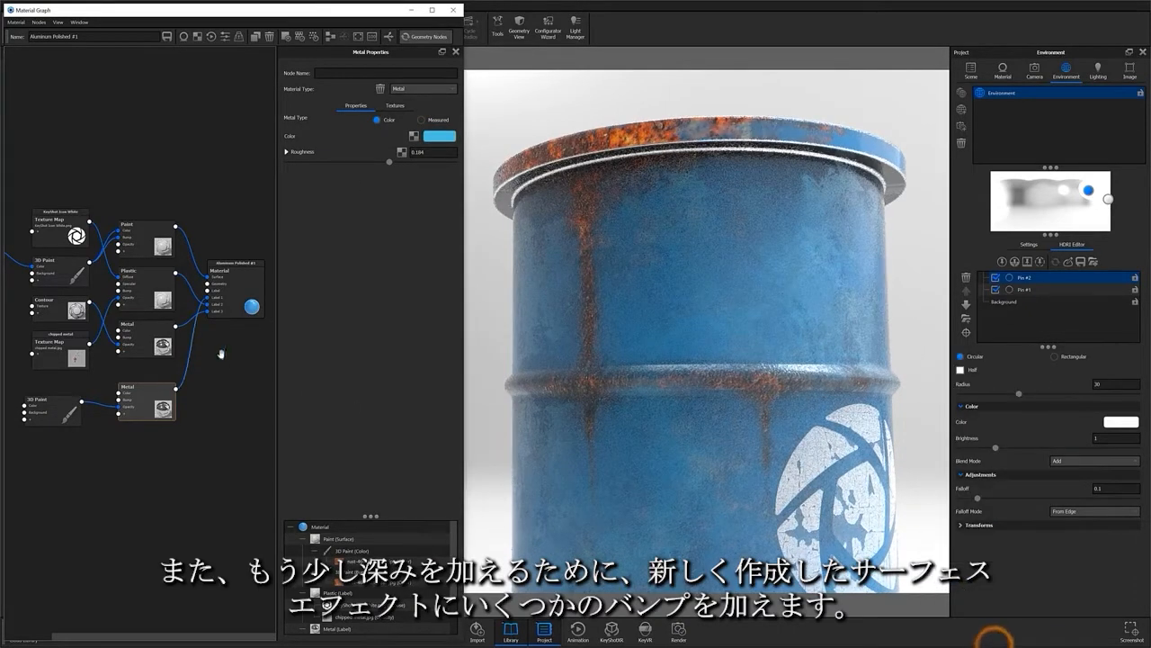
Step: Set the metal roughness to 0.15 and connect the 3D Paint node to the Metal node
left_click_drag(390, 163, 392, 164)
left_click(433, 151)
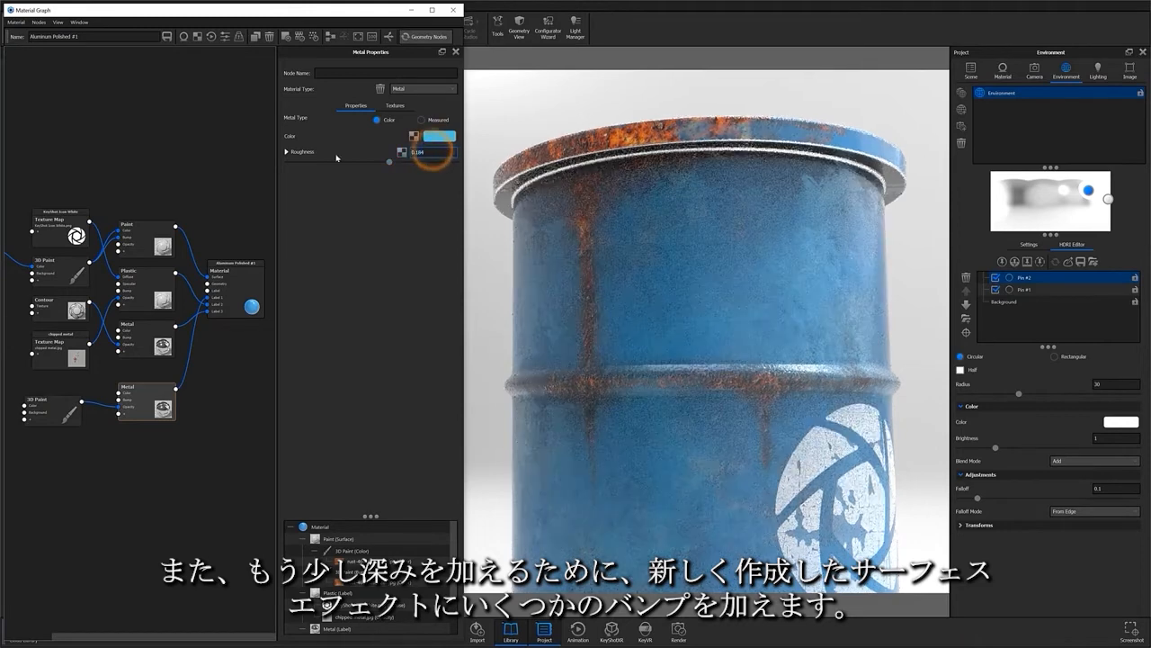
type("0.15")
key("Return")
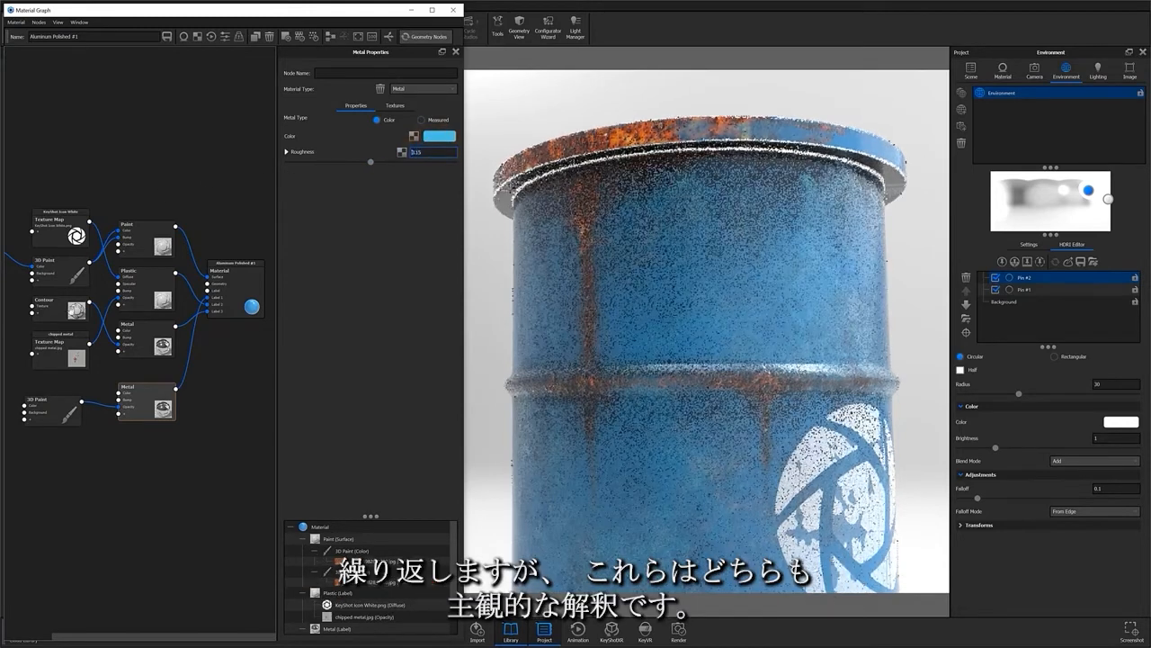
left_click_drag(82, 401, 119, 408)
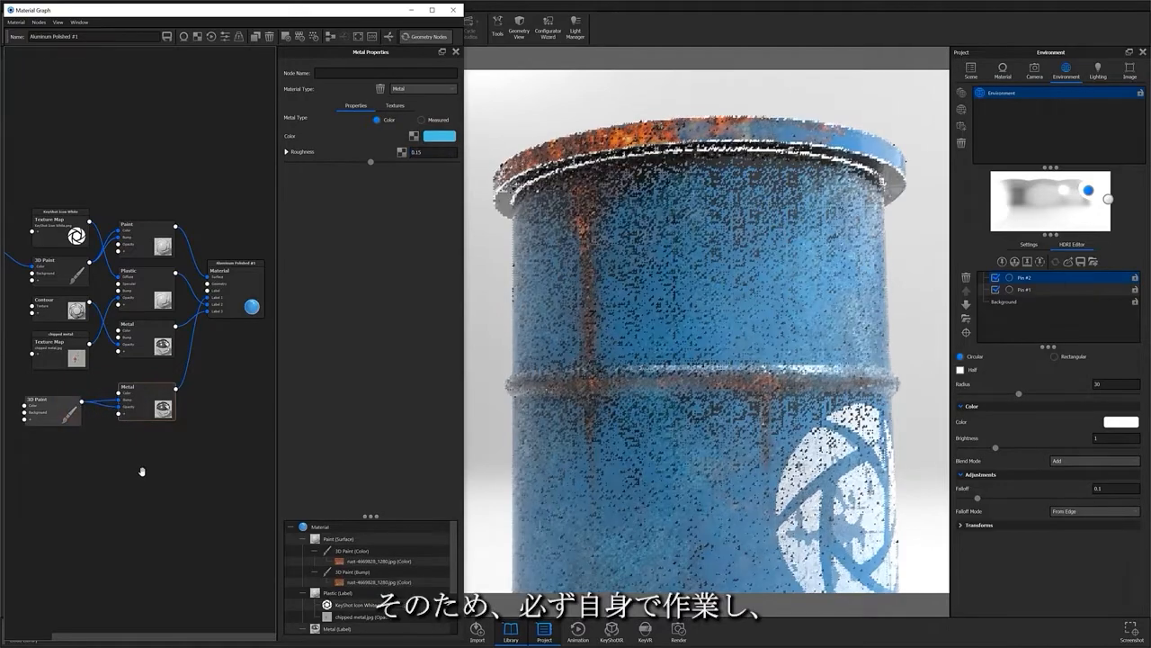
scroll(834, 310, "up", 5)
scroll(833, 310, "down", 5)
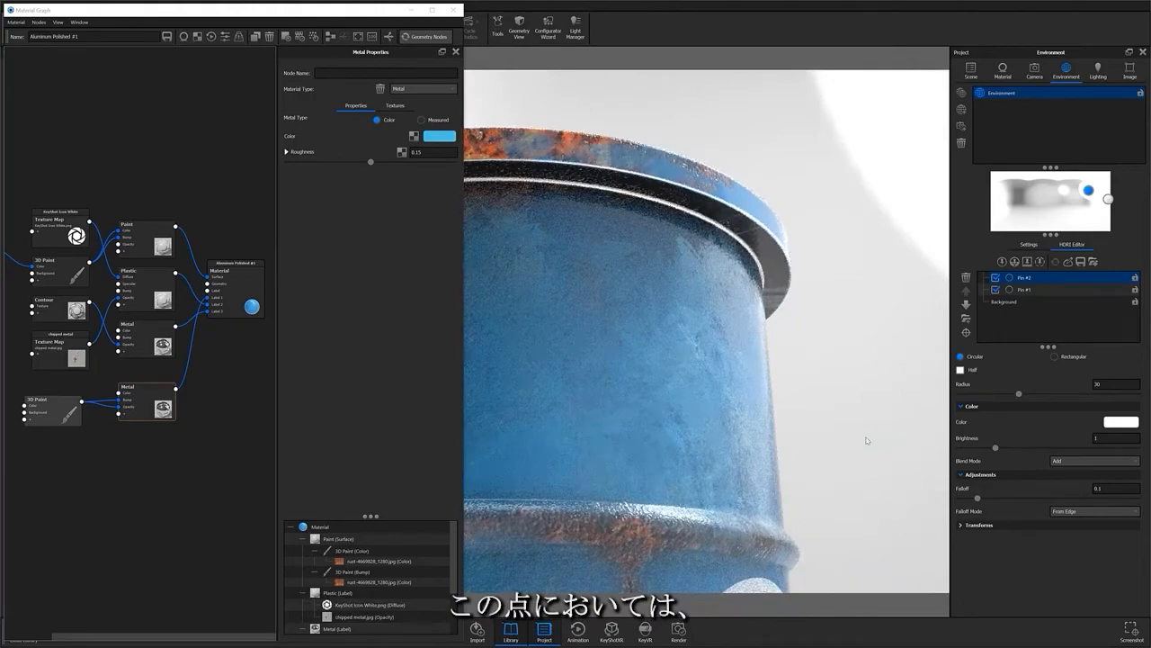
scroll(868, 439, "down", 3)
left_click_drag(868, 438, 825, 374)
middle_click_drag(945, 472, 874, 405)
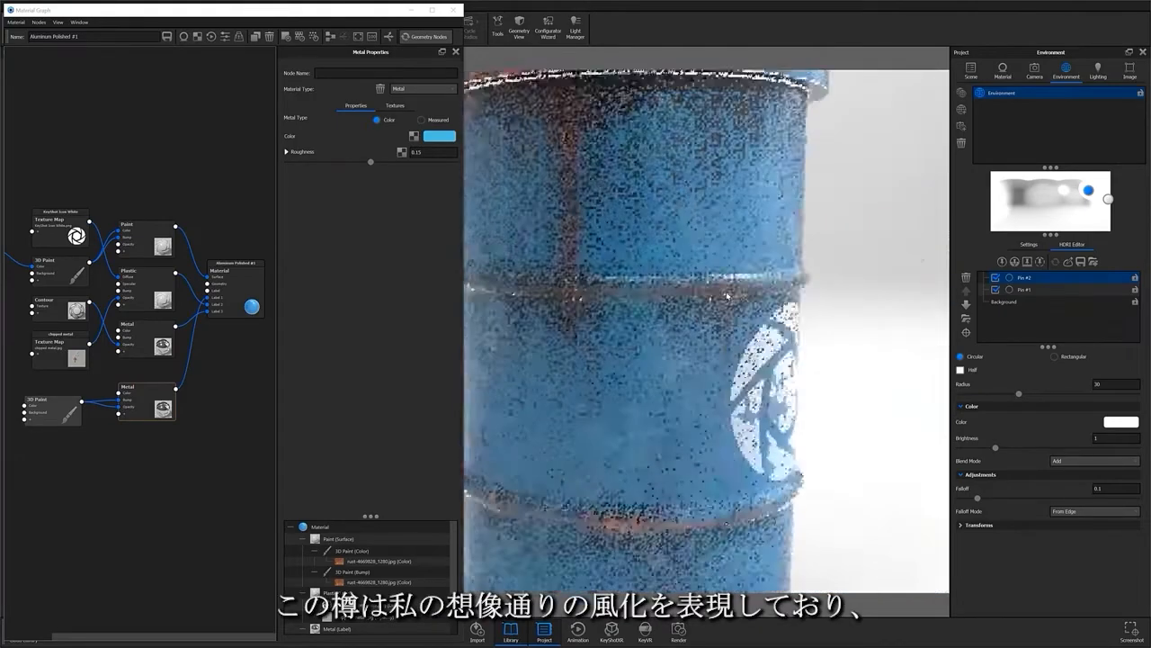
scroll(874, 405, "up", 3)
scroll(874, 405, "down", 5)
left_click_drag(875, 405, 842, 463)
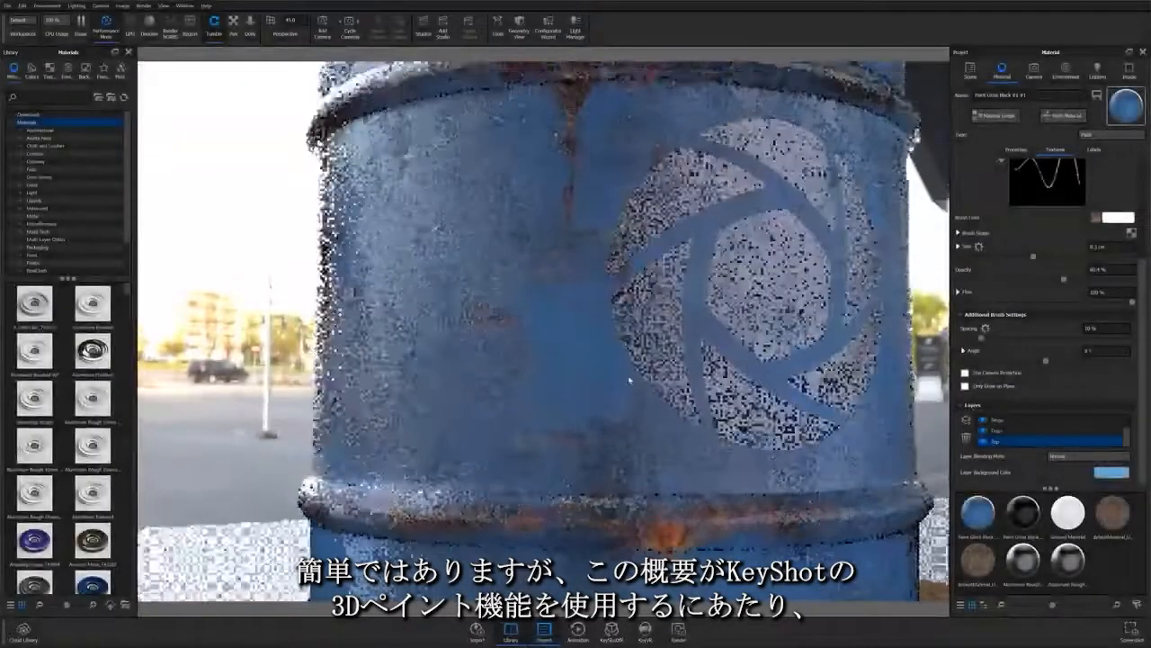
left_click_drag(559, 335, 651, 536)
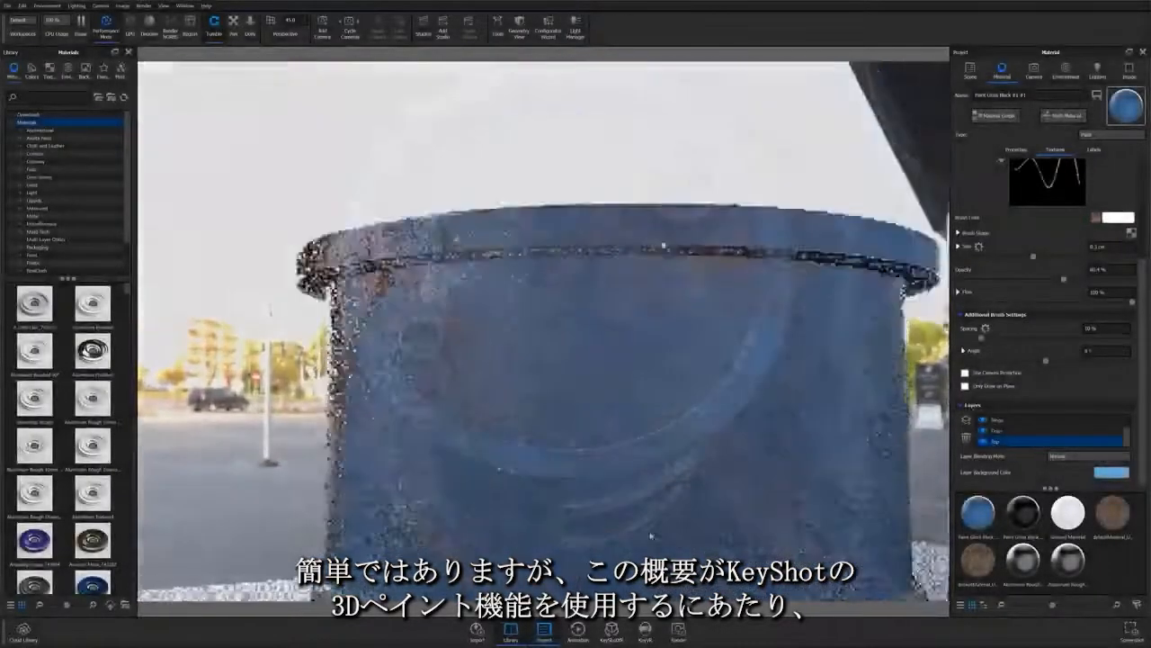